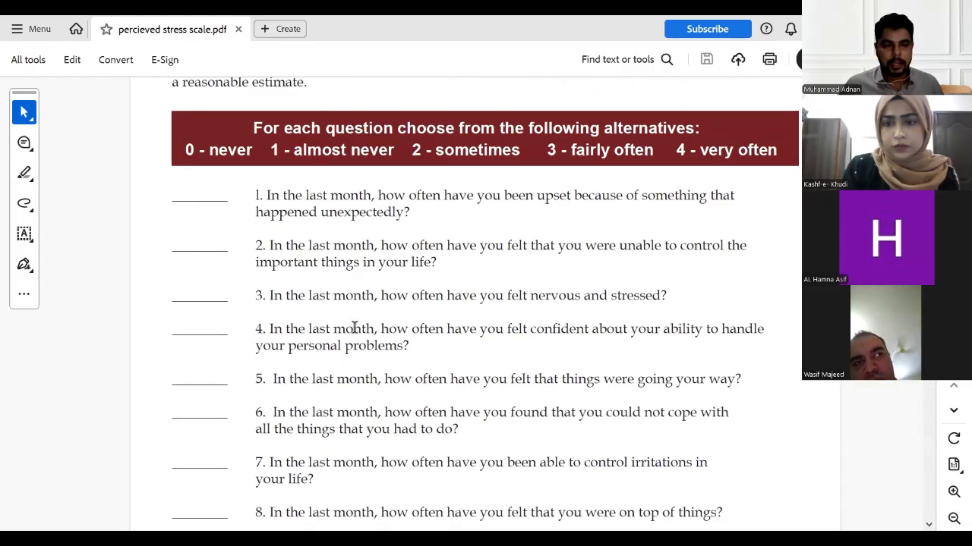
scroll(354, 326, "down", 8)
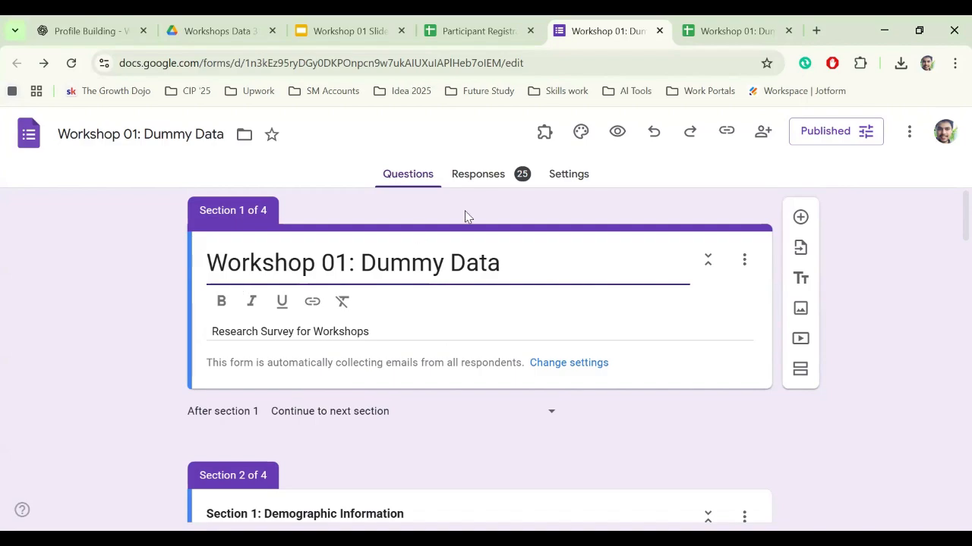
scroll(114, 341, "down", 1)
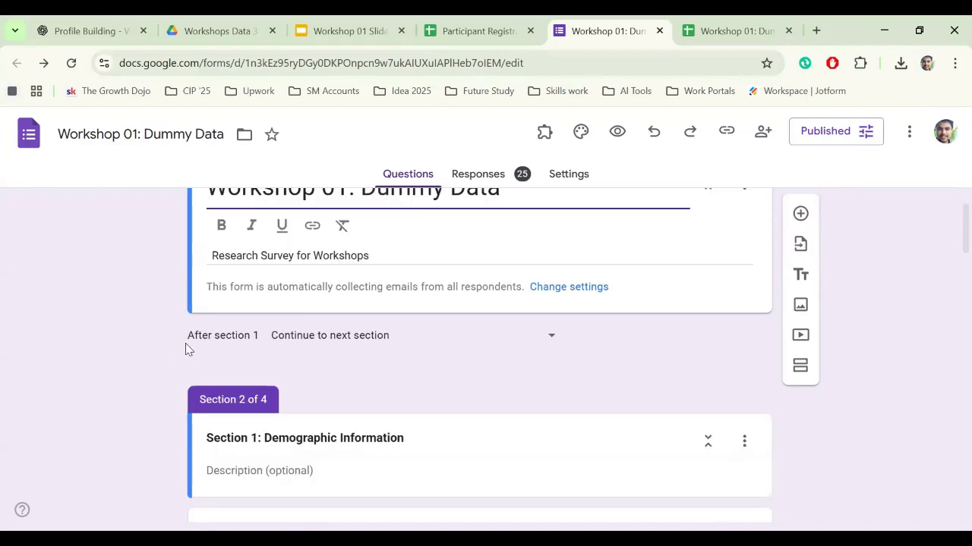
scroll(205, 337, "up", 1)
left_click(344, 263)
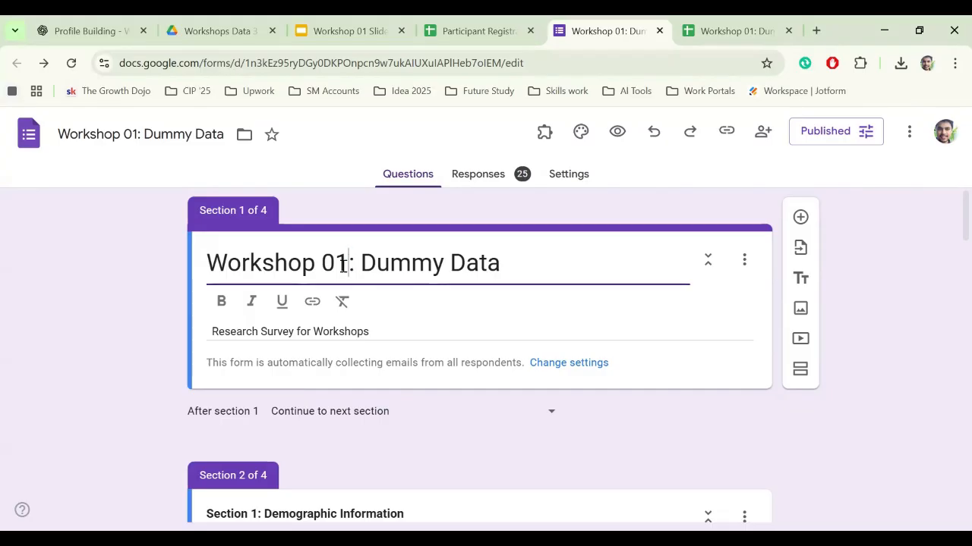
key("BackSpace")
type("2")
type("For Next ")
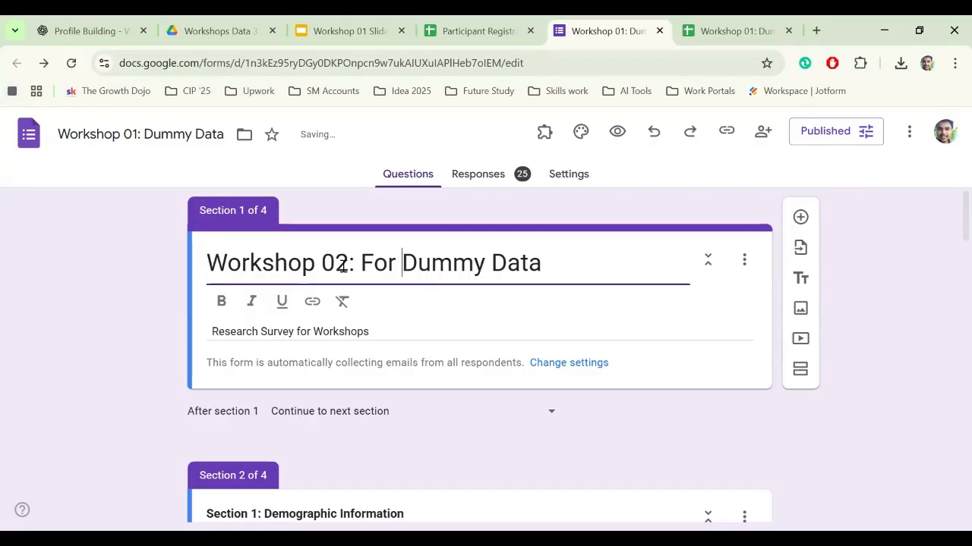
type("Analisi")
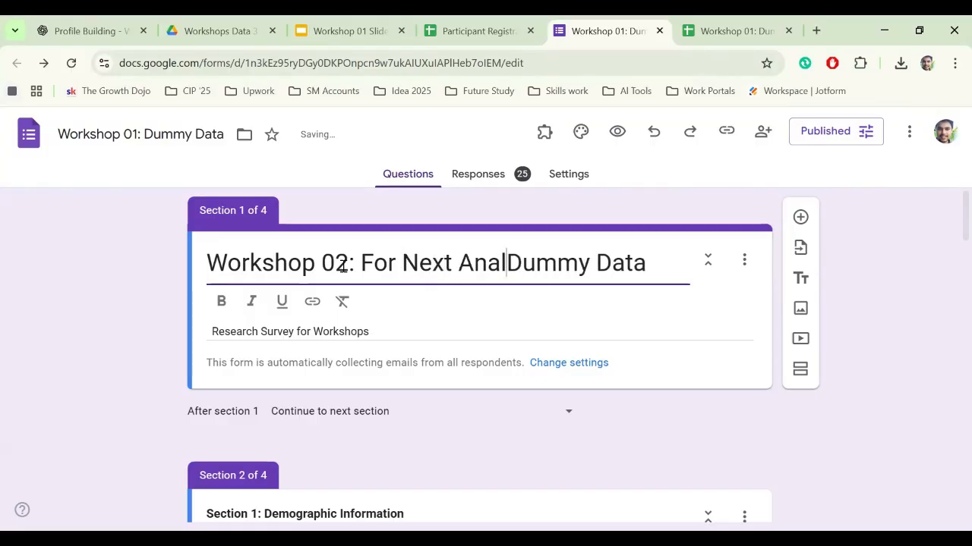
key("BackSpace")
key("BackSpace")
key("BackSpace")
key("BackSpace")
type("ysis")
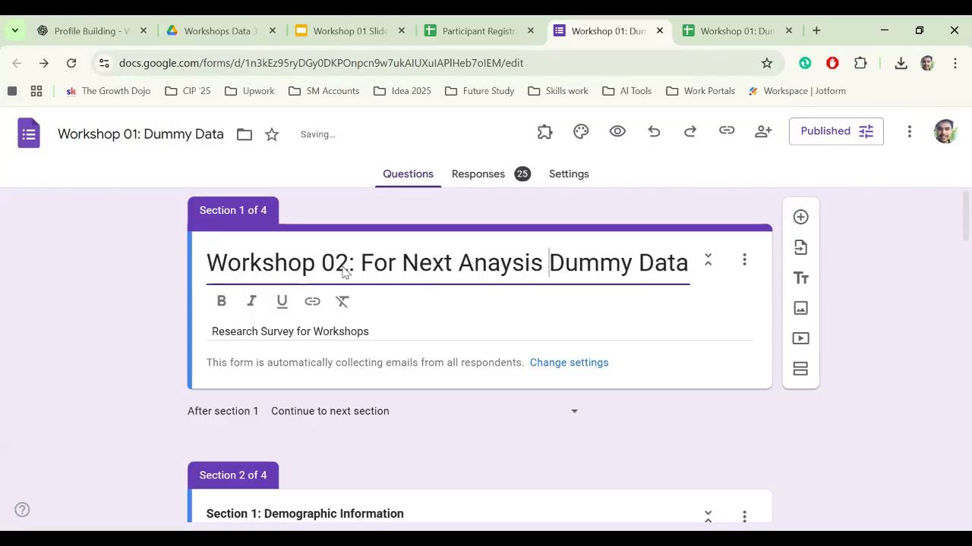
double_click(139, 136)
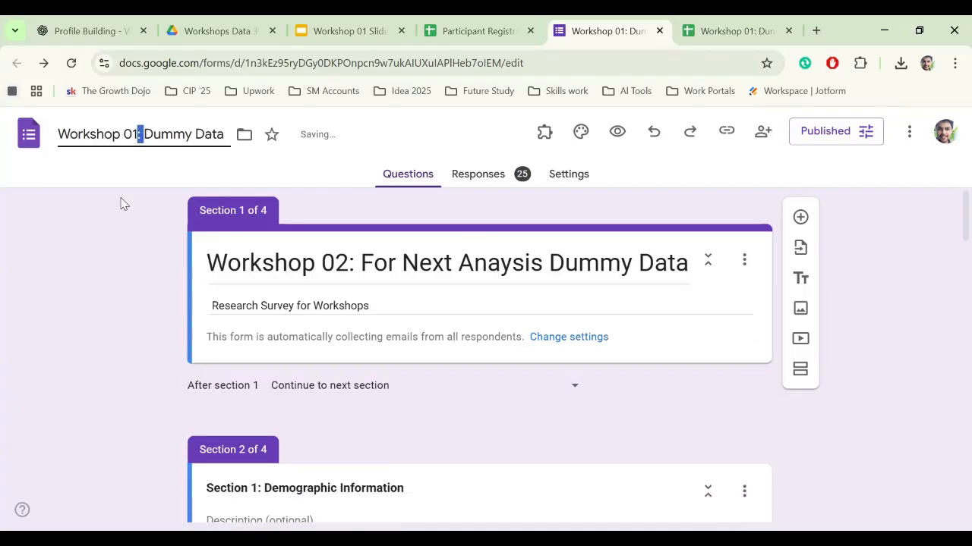
left_click(364, 262)
double_click(195, 141)
left_click(101, 128)
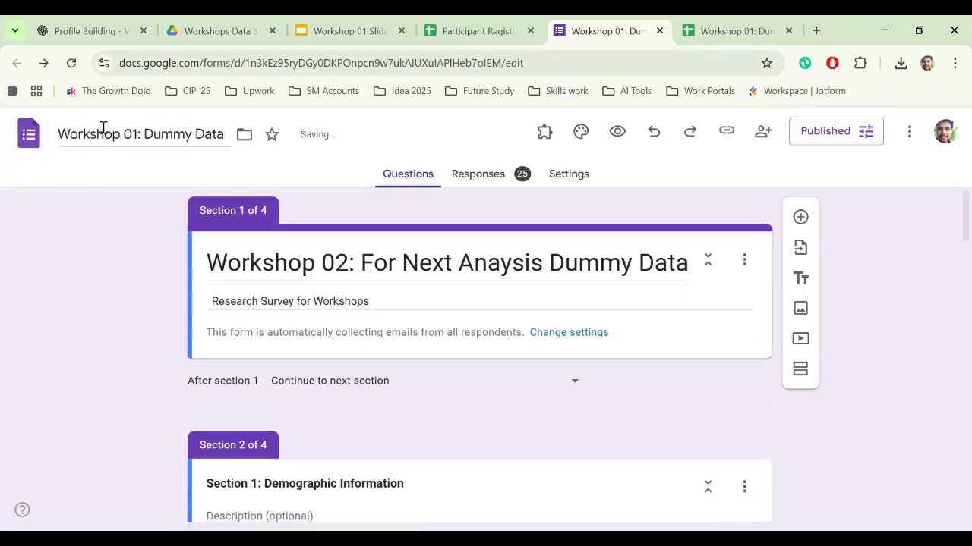
left_click(133, 250)
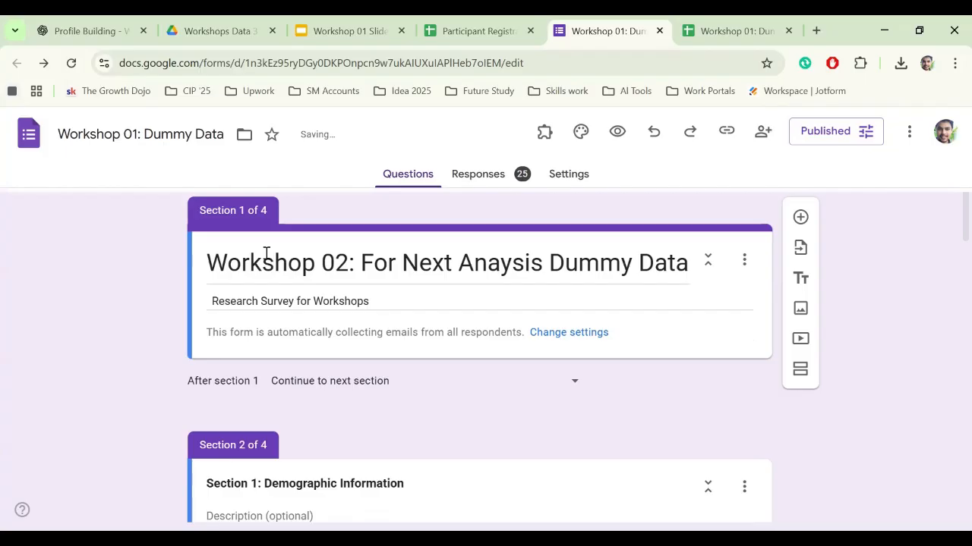
triple_click(368, 304)
left_click(385, 302)
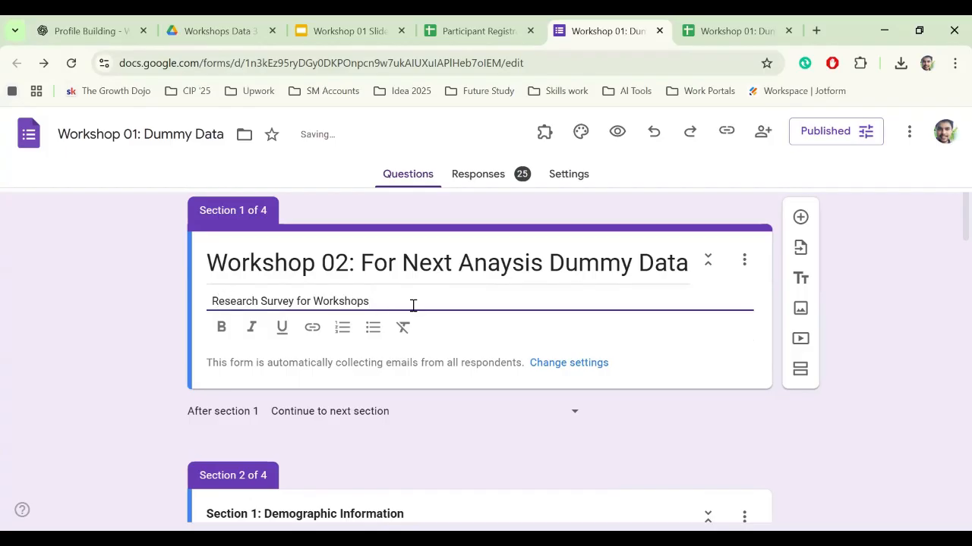
left_click(549, 266)
key("BackSpace")
key("BackSpace")
key("BackSpace")
key("BackSpace")
key("BackSpace")
key("BackSpace")
key("BackSpace")
key("BackSpace")
key("BackSpace")
key("BackSpace")
key("BackSpace")
key("BackSpace")
key("BackSpace")
key("BackSpace")
key("BackSpace")
key("BackSpace")
key("BackSpace")
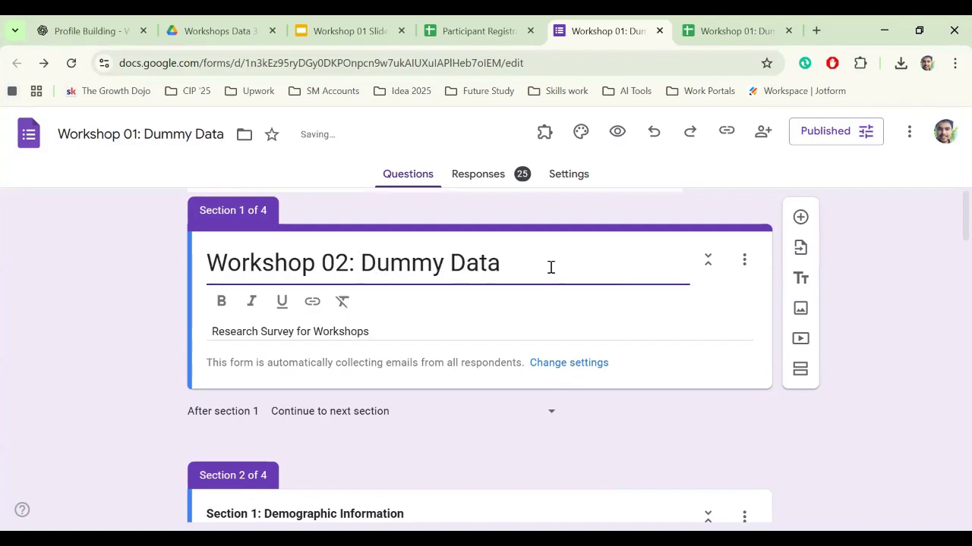
key("BackSpace")
type("1")
left_click(104, 409)
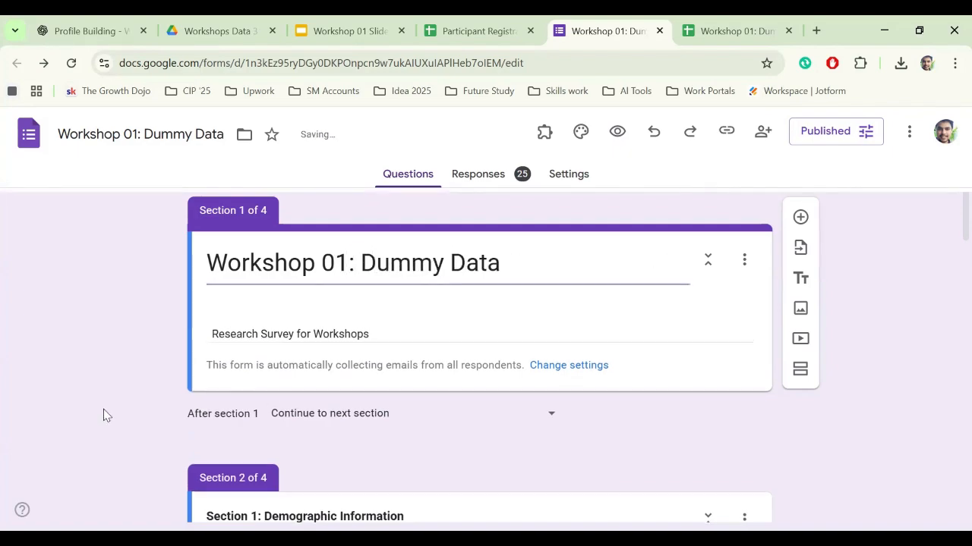
- Scroll the Questions tab past Full Name to the Gender and Educational Level questions
scroll(104, 408, "down", 2)
scroll(132, 392, "down", 2)
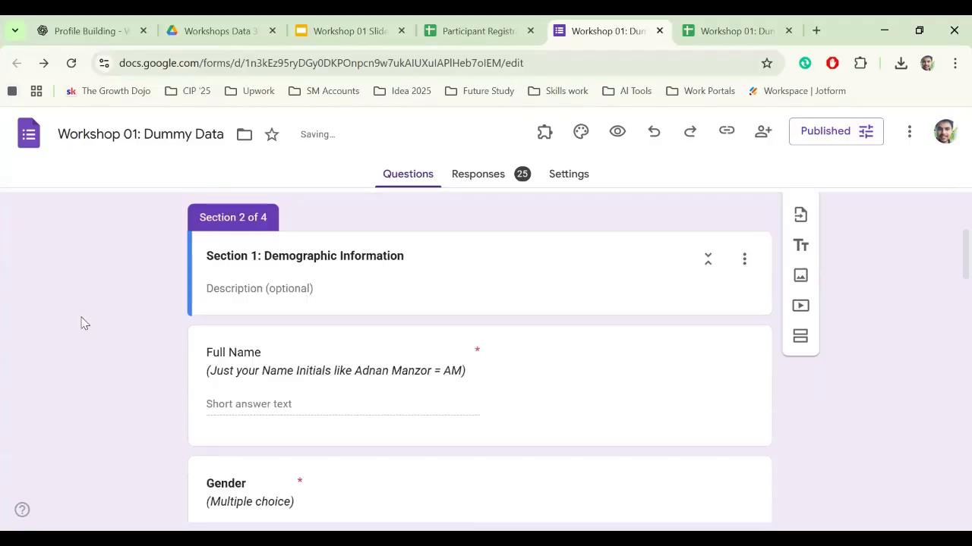
scroll(154, 353, "down", 1)
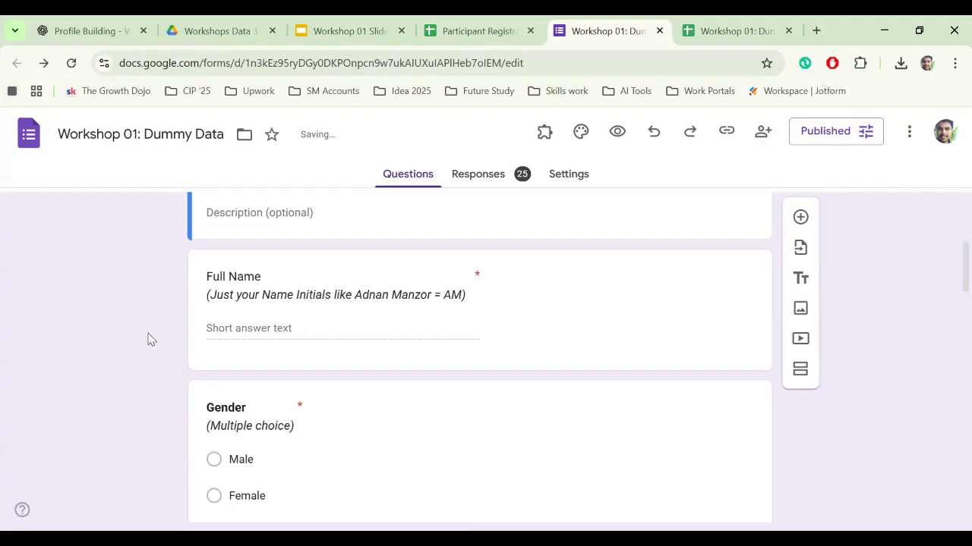
scroll(124, 362, "down", 1)
scroll(99, 379, "up", 1)
scroll(148, 329, "down", 2)
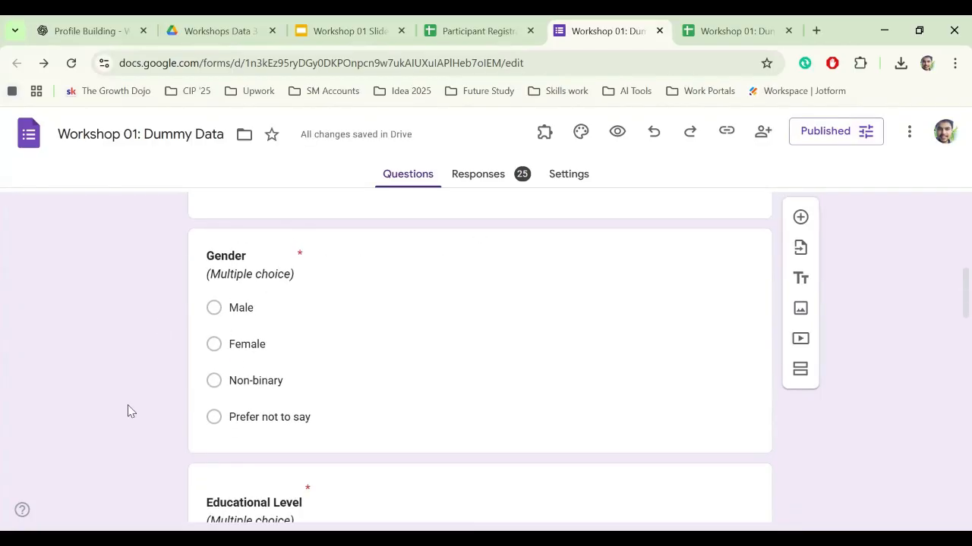
scroll(128, 410, "down", 1)
scroll(104, 385, "down", 2)
scroll(122, 380, "down", 3)
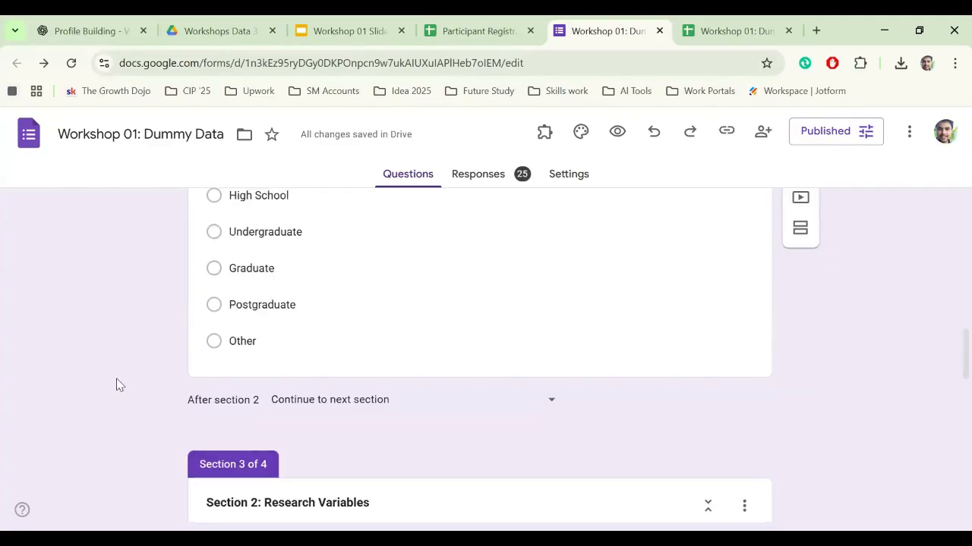
scroll(295, 301, "up", 3)
scroll(215, 347, "up", 1)
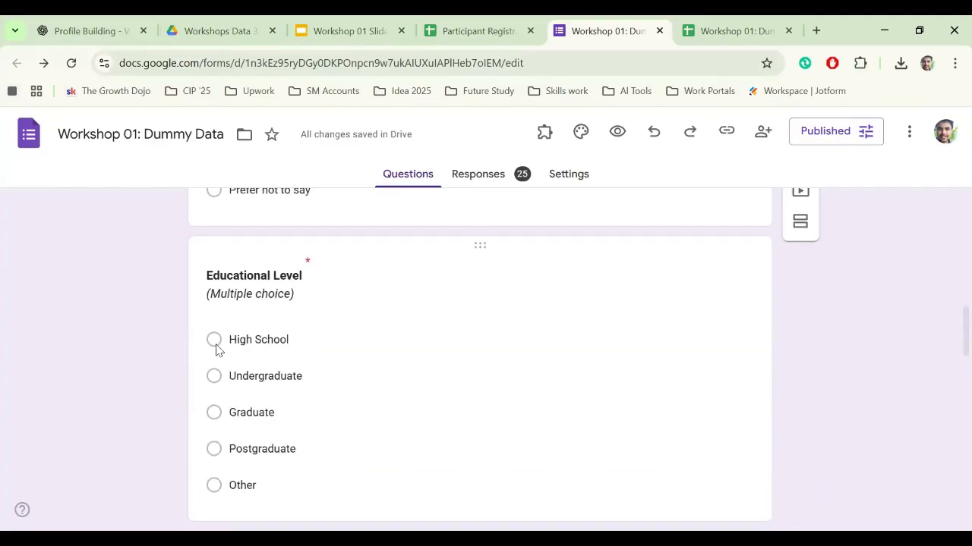
scroll(156, 273, "down", 2)
scroll(189, 288, "up", 3)
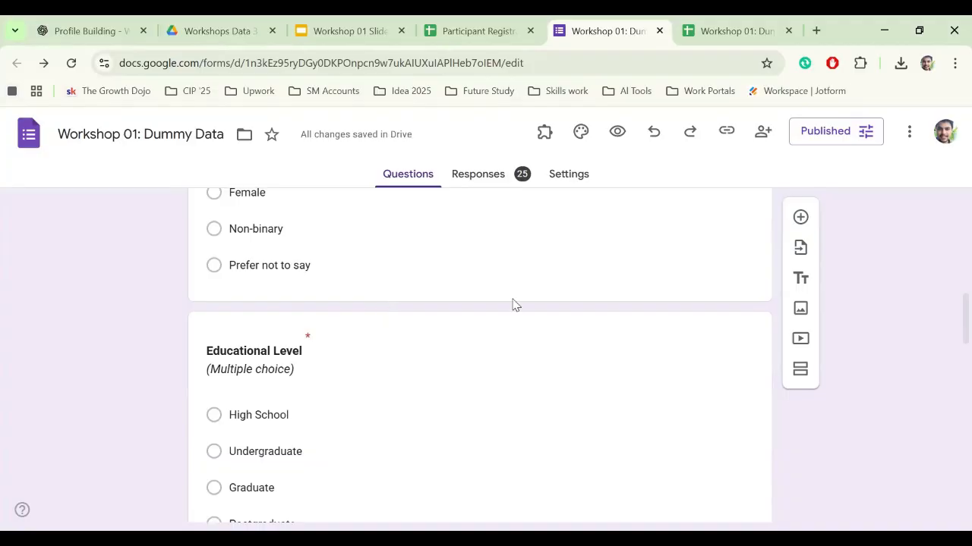
scroll(447, 326, "down", 3)
- Add a question after Educational Level titled 'SEC: Social Ecnomic Class' in bold
left_click(302, 298)
scroll(302, 355, "up", 2)
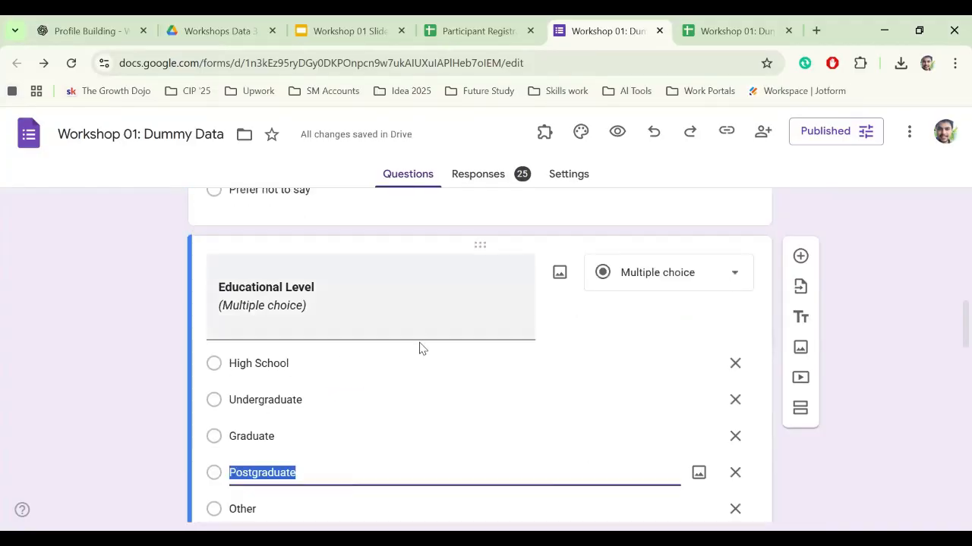
scroll(418, 347, "down", 1)
scroll(514, 413, "down", 1)
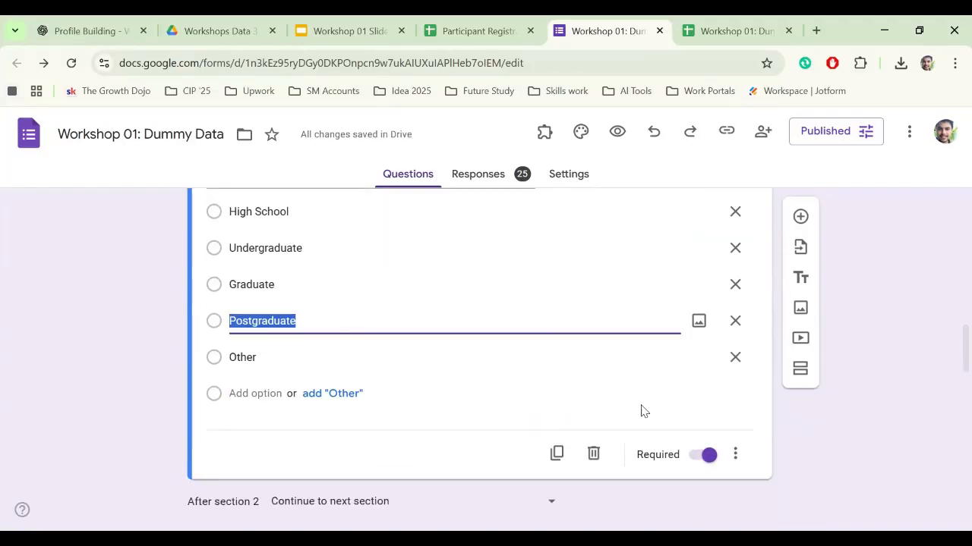
left_click(800, 222)
scroll(261, 304, "up", 1)
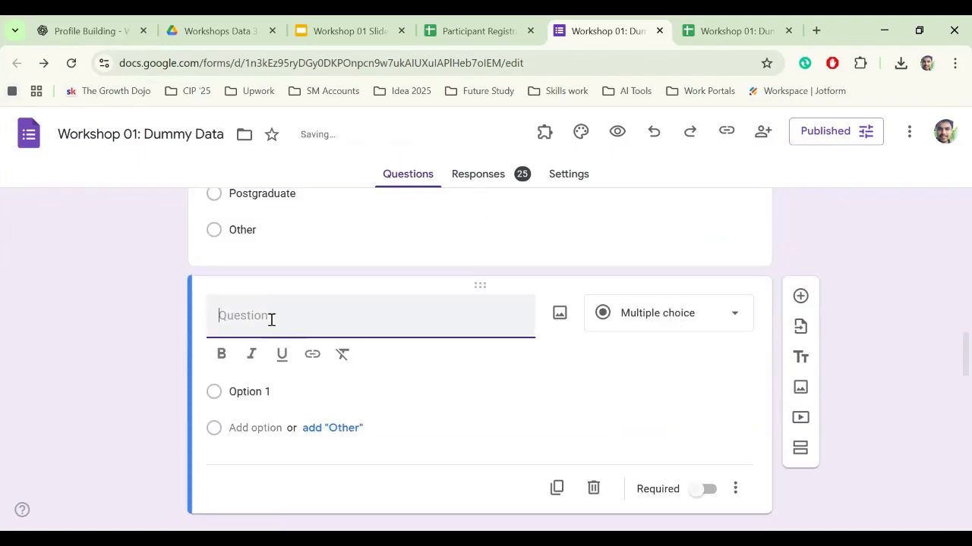
type("SEC: Social Ecnomic Class")
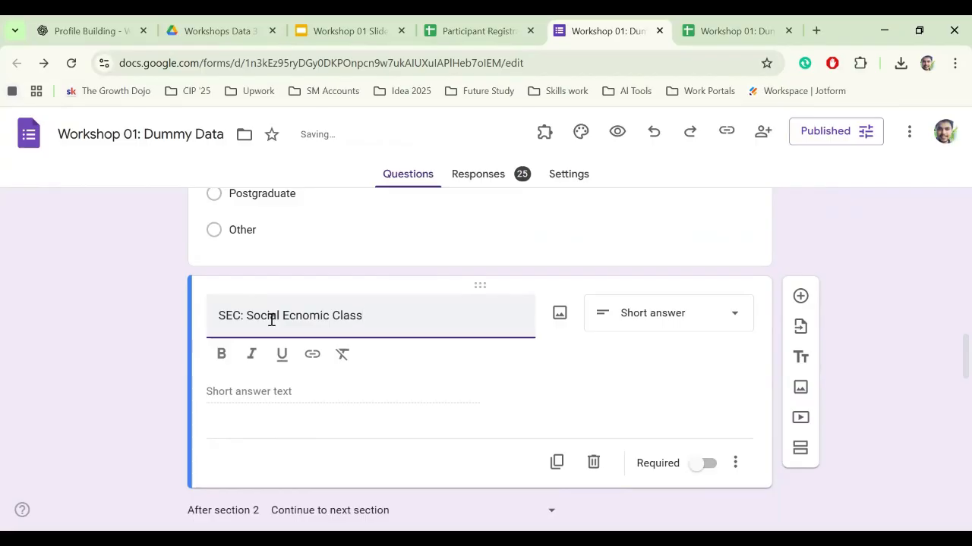
triple_click(416, 322)
left_click(221, 354)
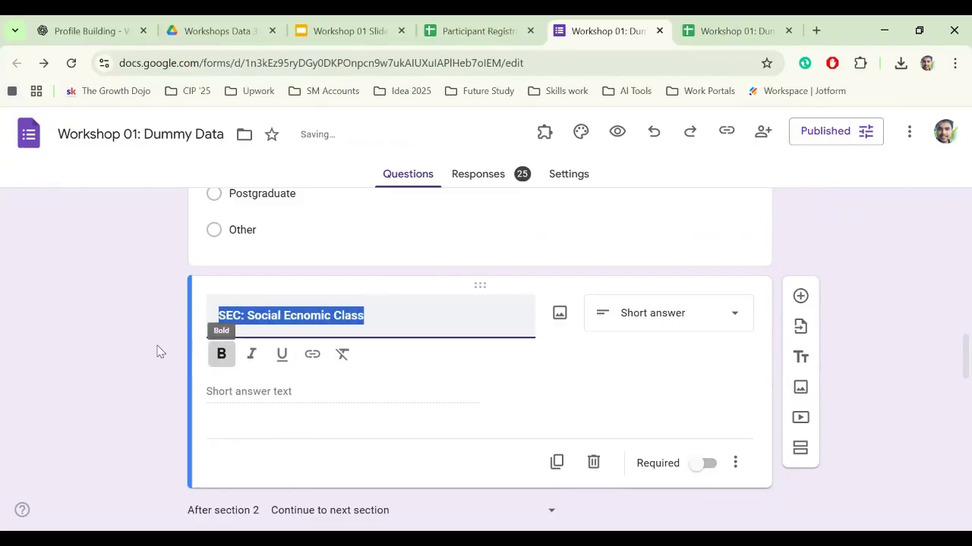
left_click(260, 382)
- Make it multiple choice with the options Lower, Middle and Upper
left_click(644, 328)
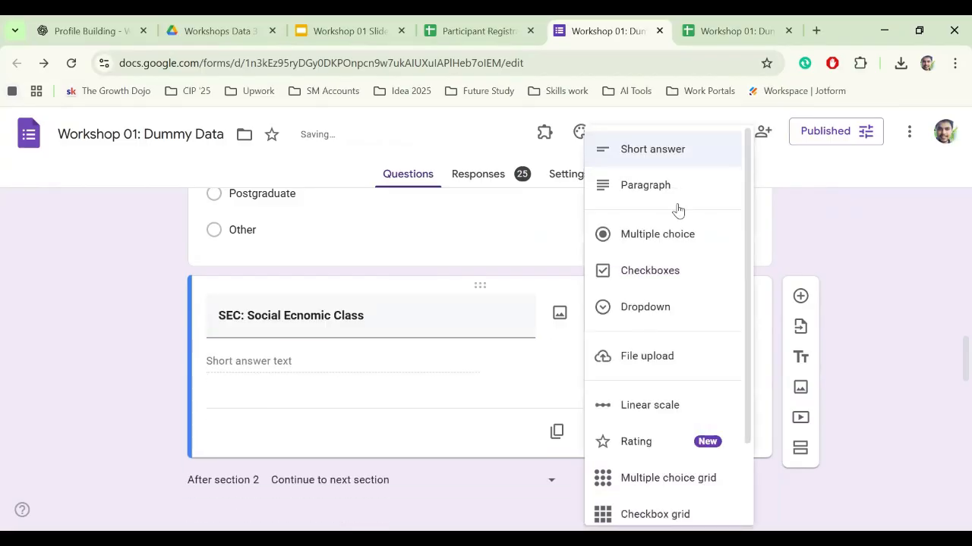
left_click(655, 248)
left_click(299, 357)
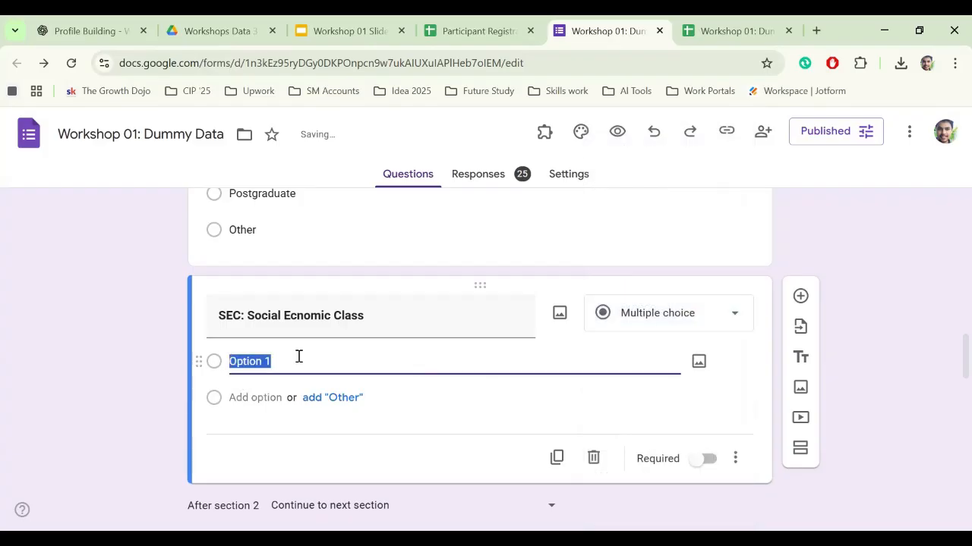
type("Lower")
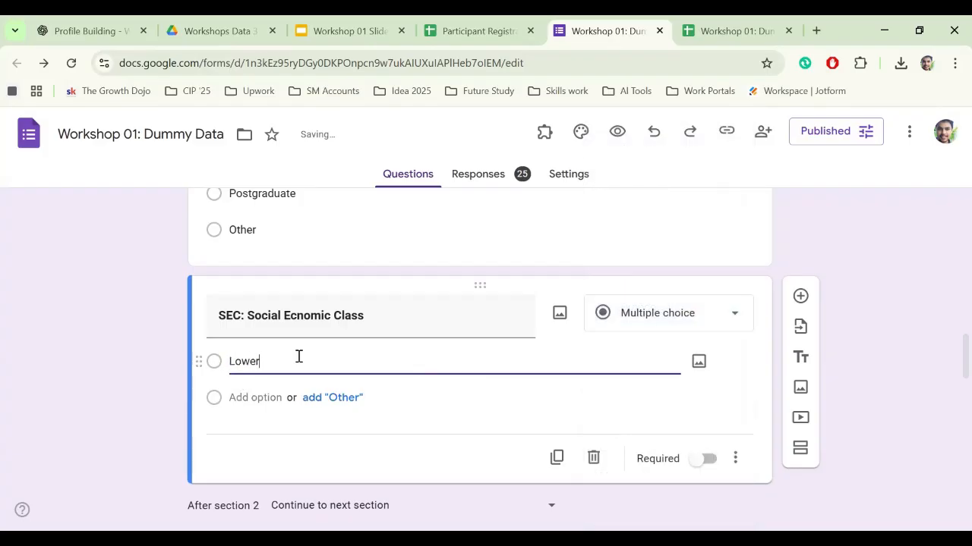
left_click(240, 398)
type("Middle")
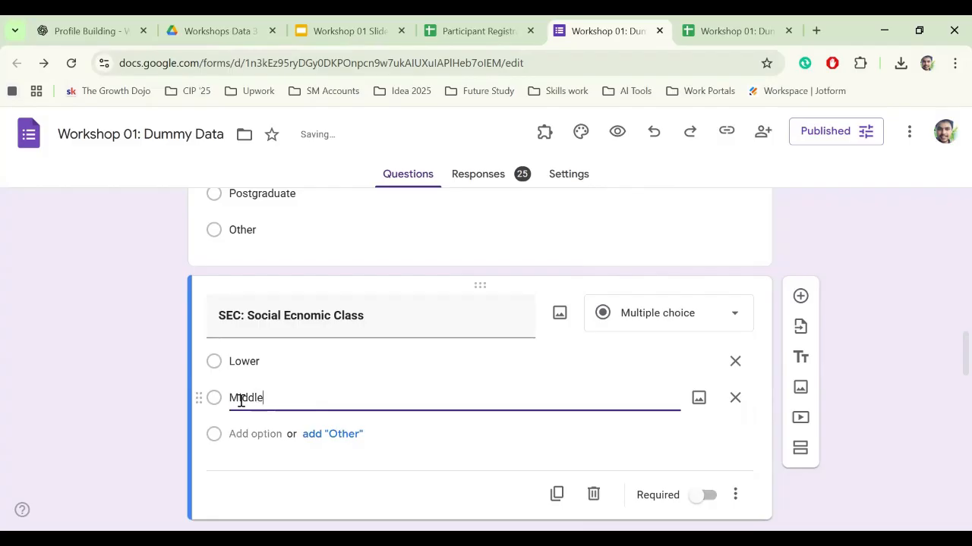
left_click(246, 400)
key("BackSpace")
key("BackSpace")
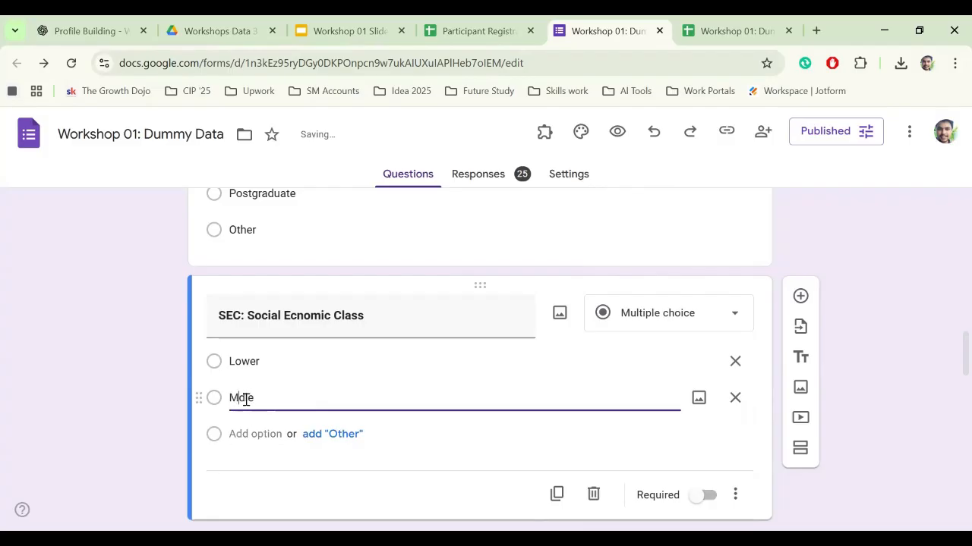
left_click(240, 433)
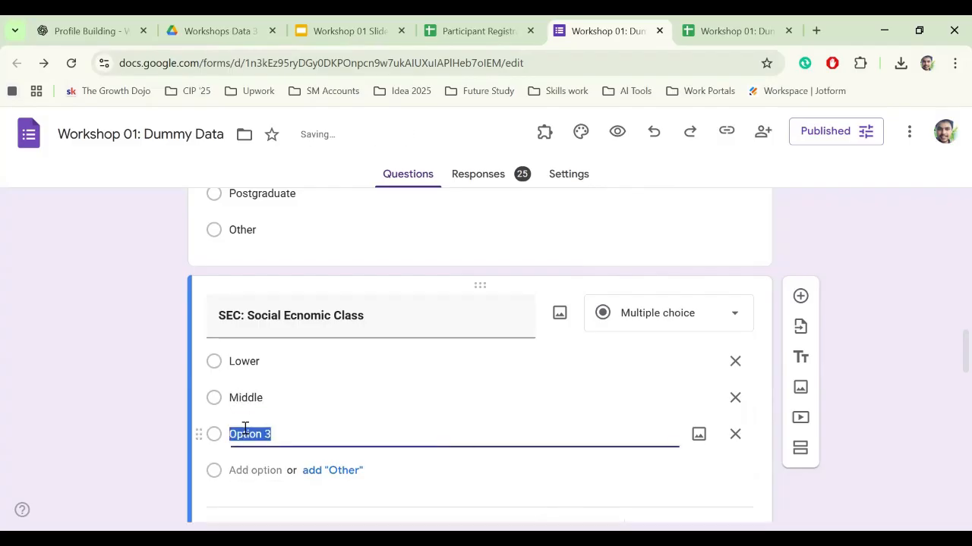
type("Upper")
left_click(275, 359)
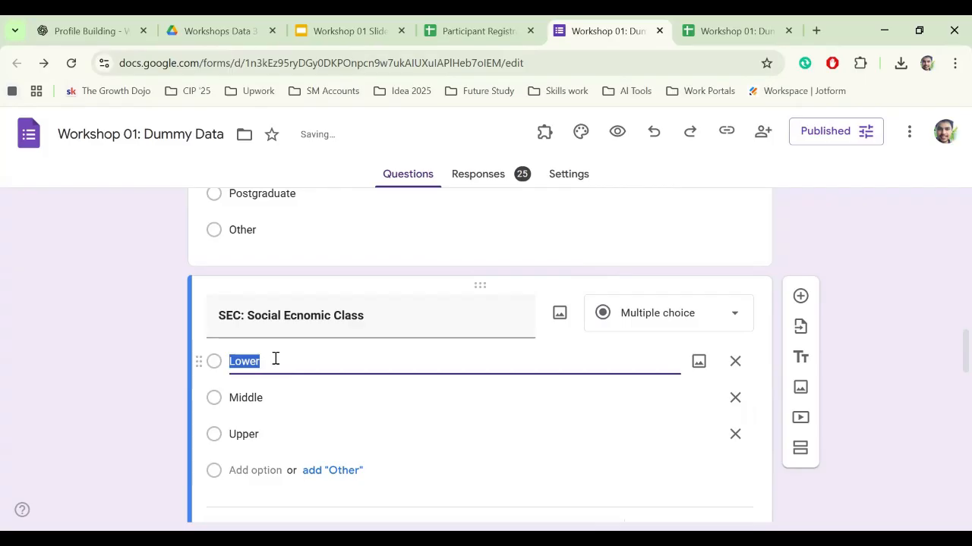
left_click(97, 364)
scroll(124, 386, "down", 2)
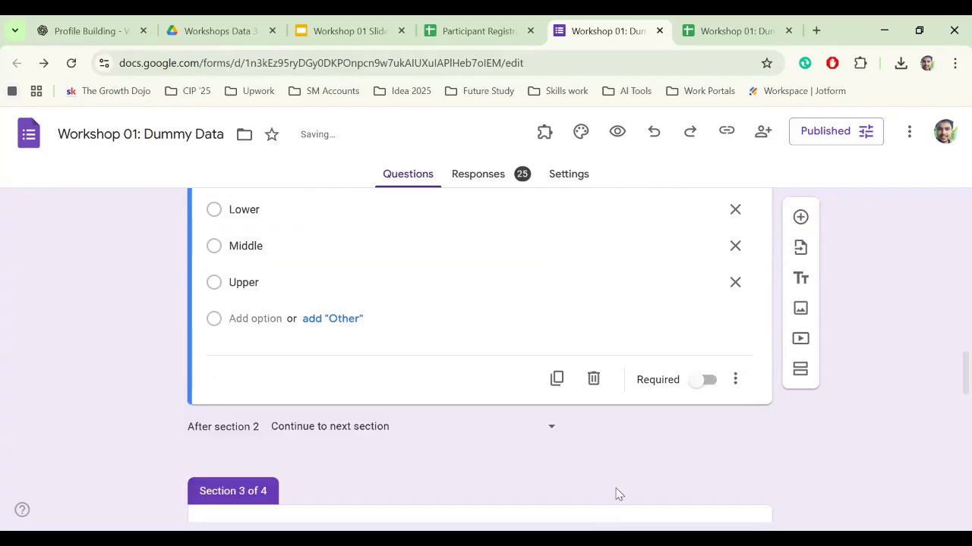
- Preview the form, then return to the editor and scroll down to the Research Variables section
left_click(619, 133)
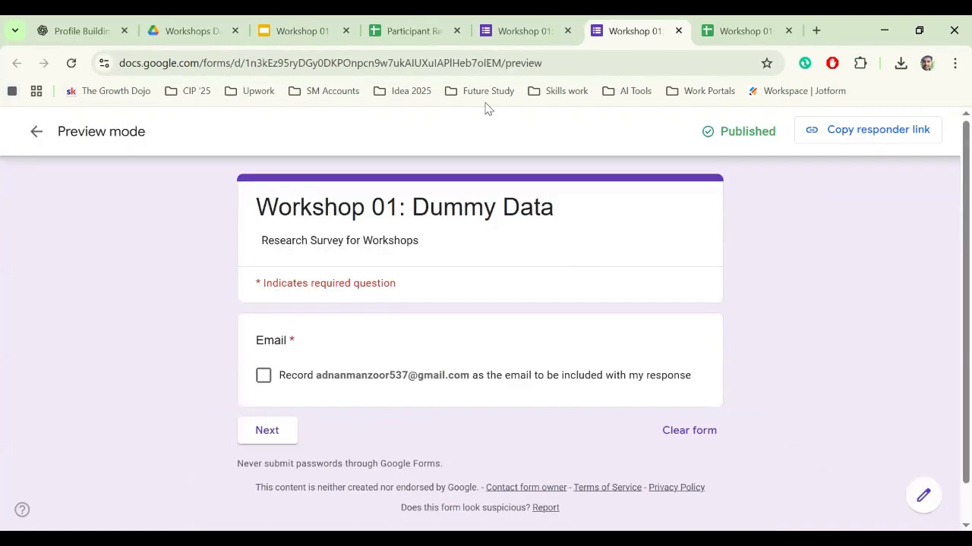
left_click(36, 132)
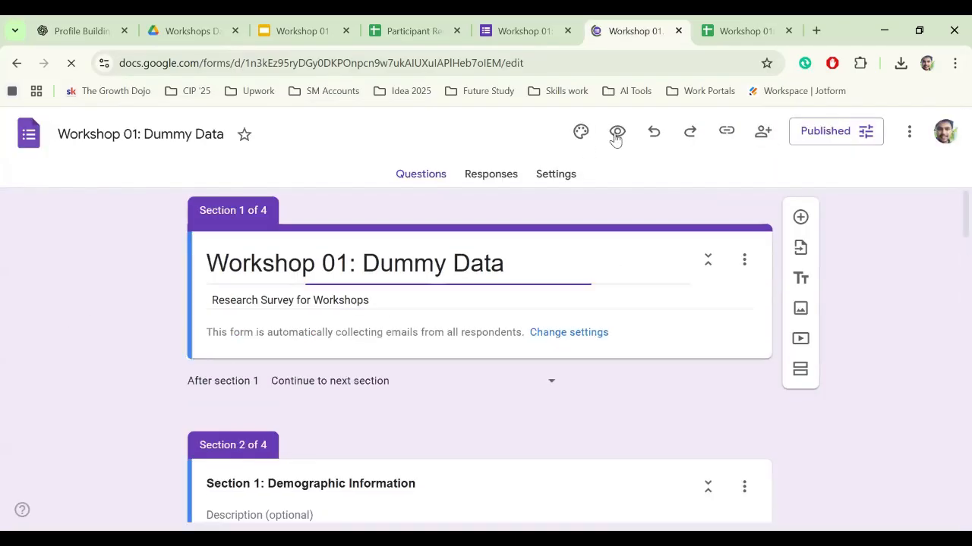
scroll(159, 357, "down", 5)
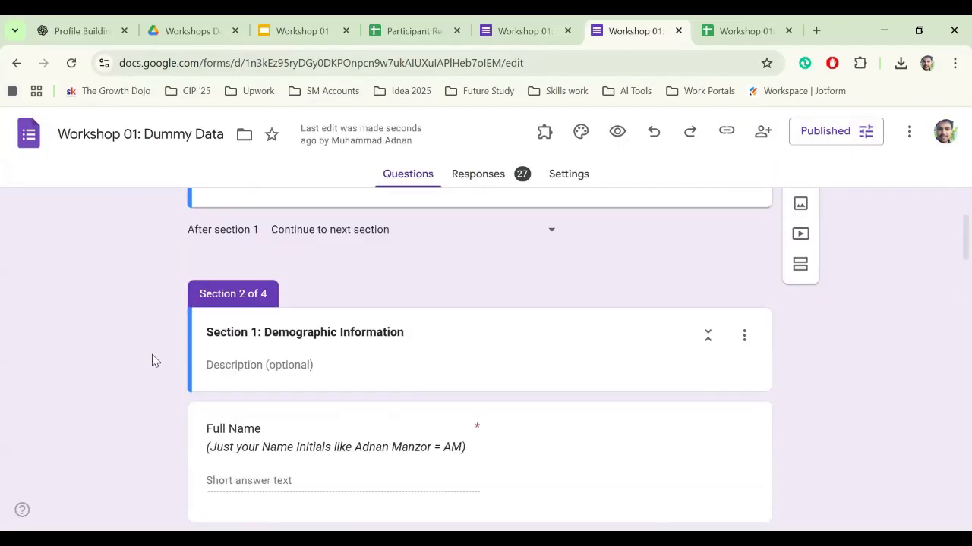
scroll(194, 374, "down", 10)
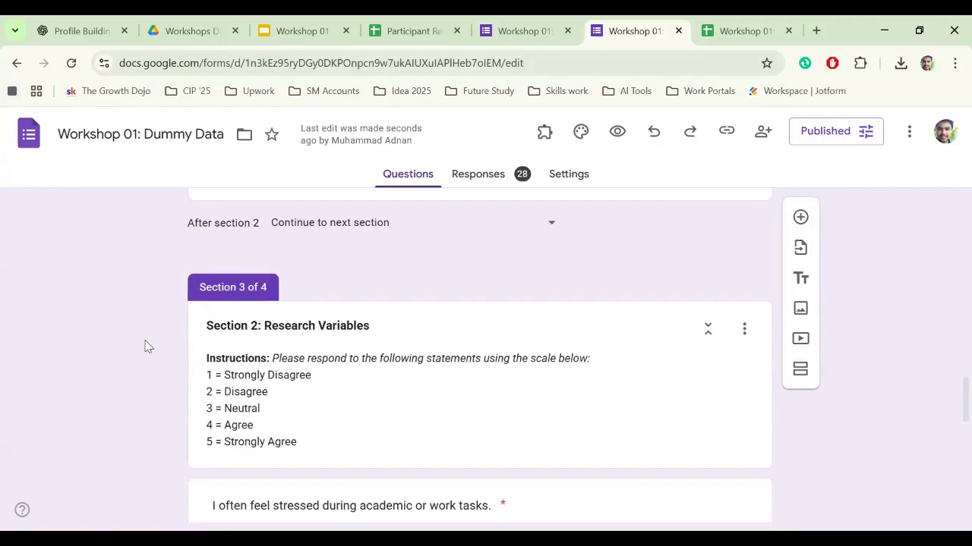
scroll(148, 346, "down", 1)
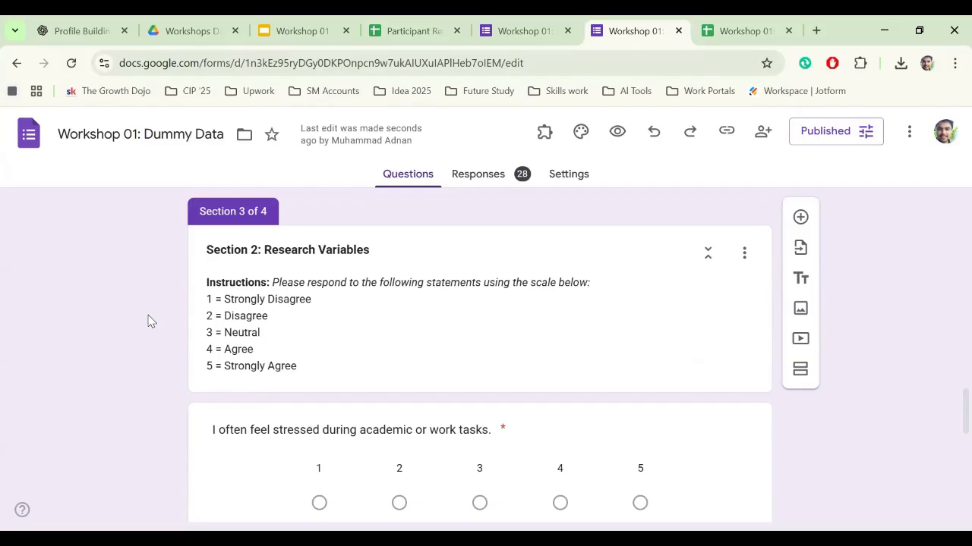
scroll(148, 321, "down", 1)
scroll(148, 321, "up", 1)
scroll(450, 380, "down", 2)
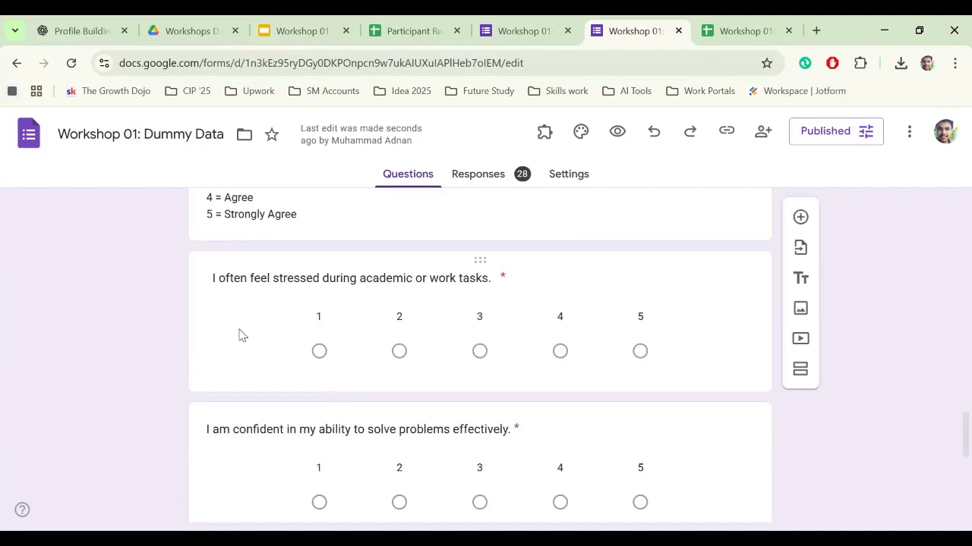
scroll(167, 406, "down", 4)
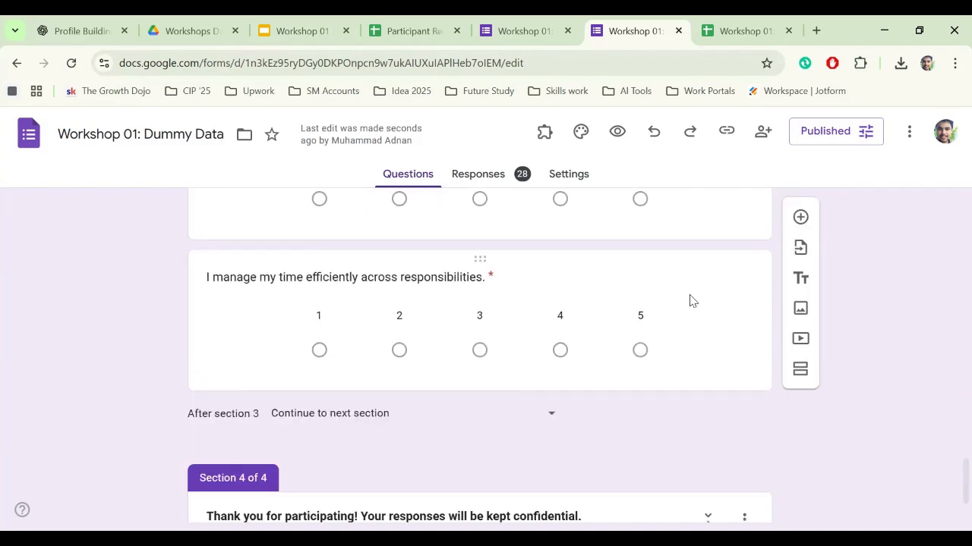
- Add a new question below the original, titled '11 I manage my time efficiently across responsibilities.'
left_click(707, 333)
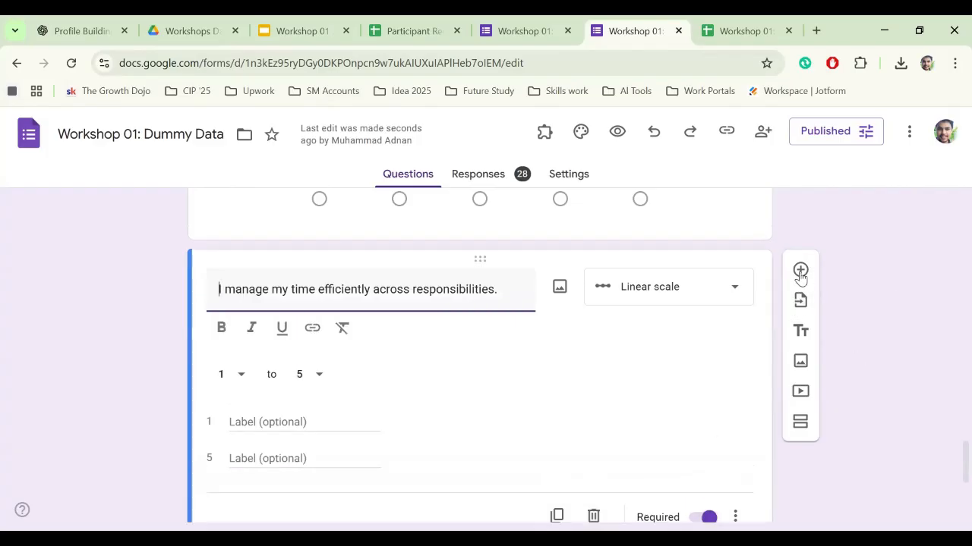
left_click(800, 272)
scroll(289, 232, "up", 2)
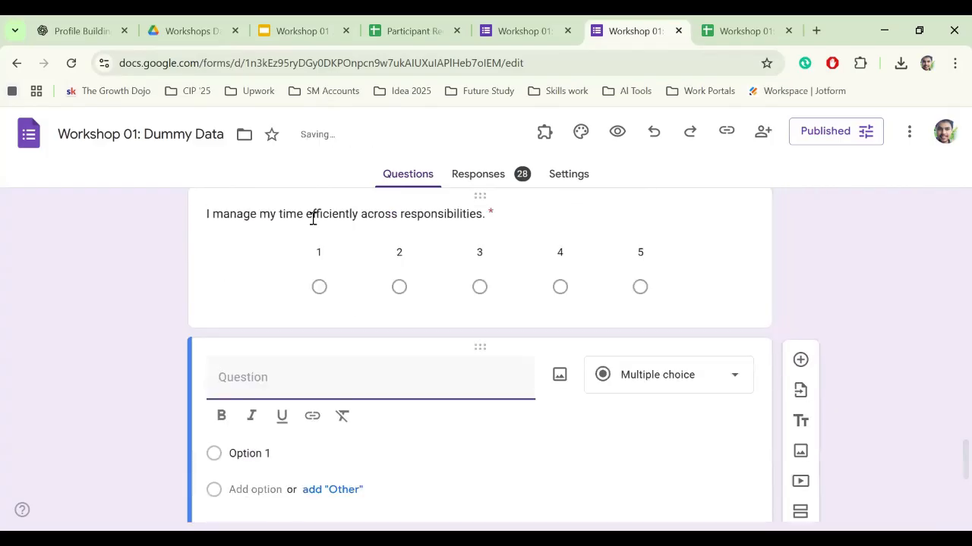
triple_click(312, 216)
key("ctrl+c")
scroll(271, 382, "down", 2)
left_click(273, 376)
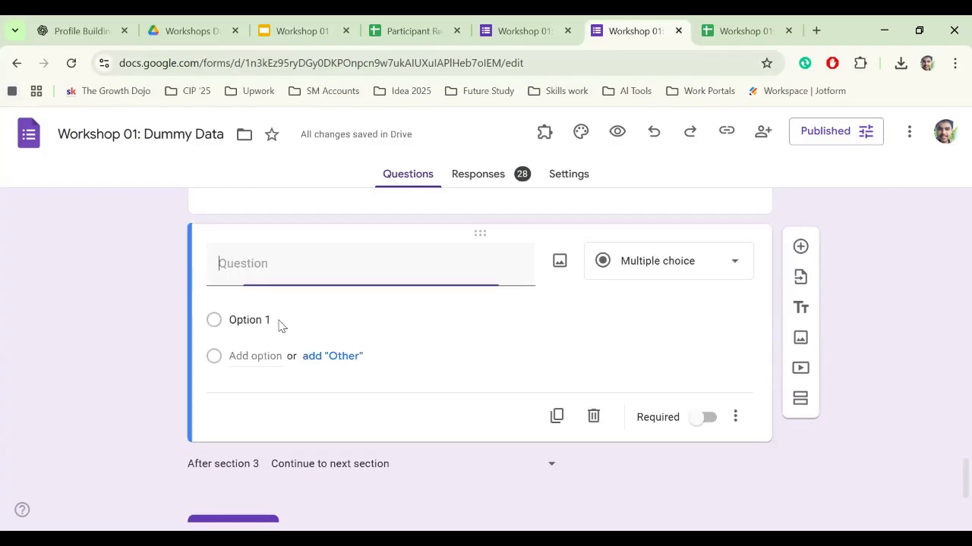
type("11")
key("ctrl+v")
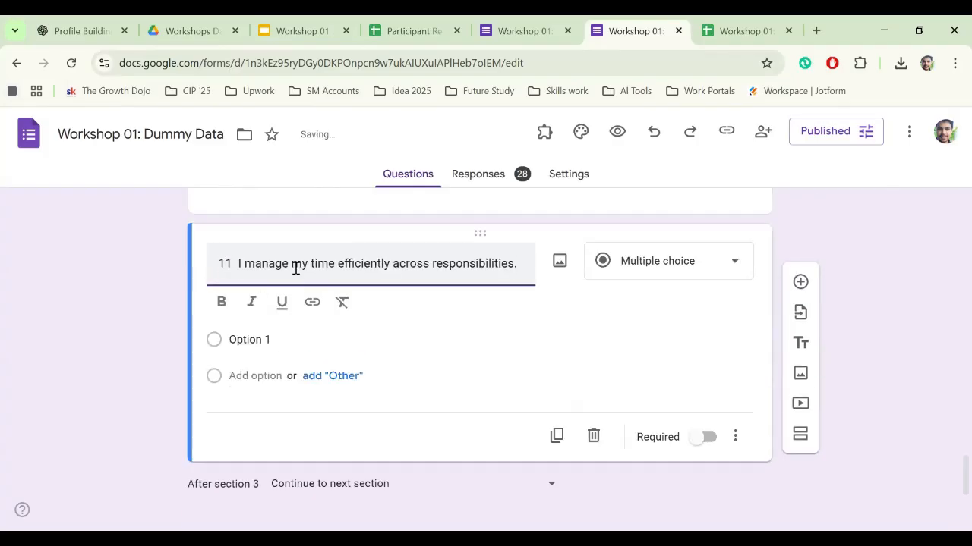
left_click(301, 324)
- Check how the new question 11 looks, then scroll back to the top of the form
scroll(342, 342, "up", 4)
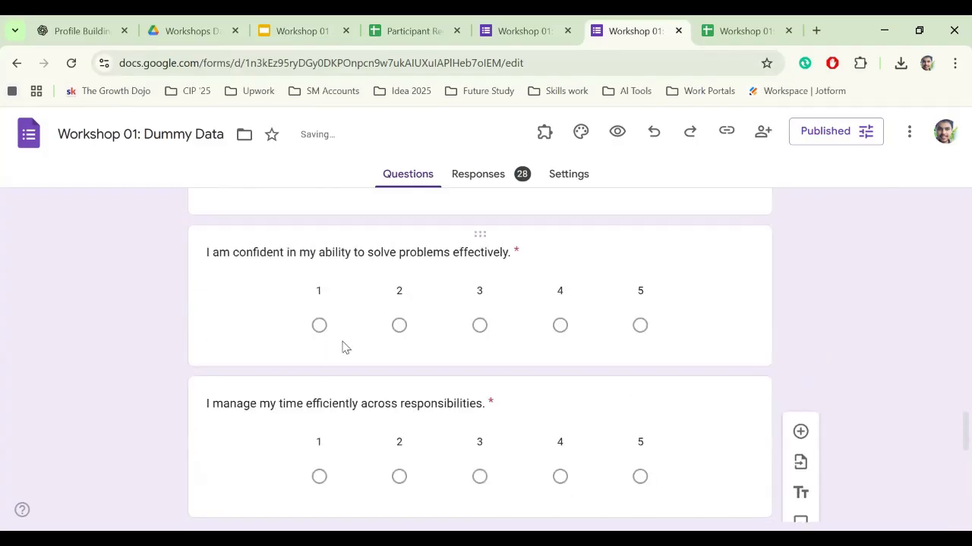
scroll(310, 255, "down", 1)
scroll(322, 289, "up", 4)
scroll(456, 319, "down", 4)
scroll(102, 370, "down", 2)
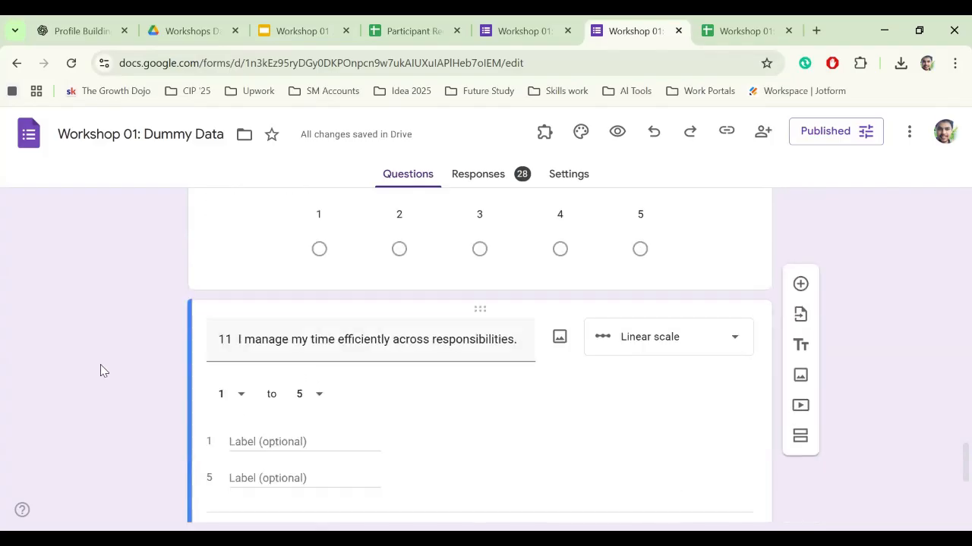
scroll(242, 405, "down", 1)
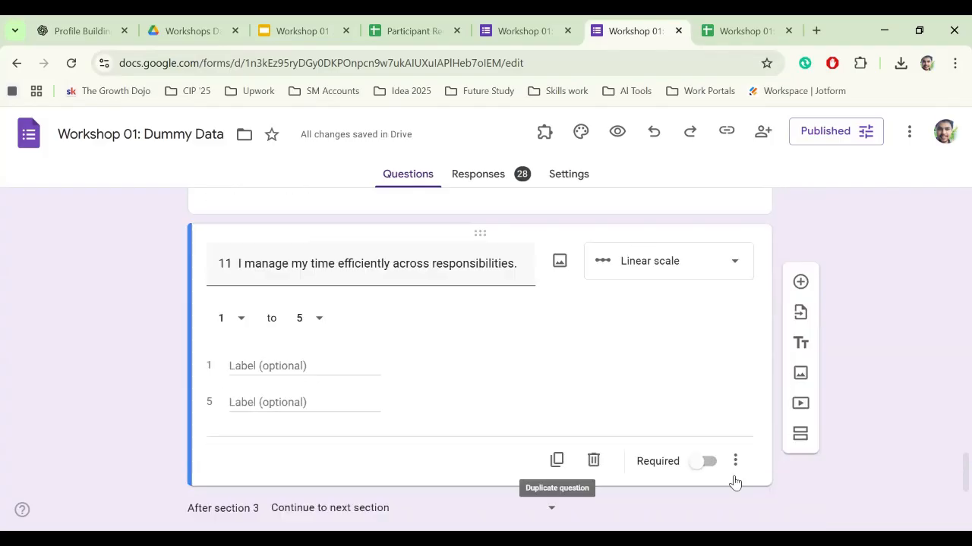
scroll(942, 418, "down", 3)
scroll(134, 365, "up", 1)
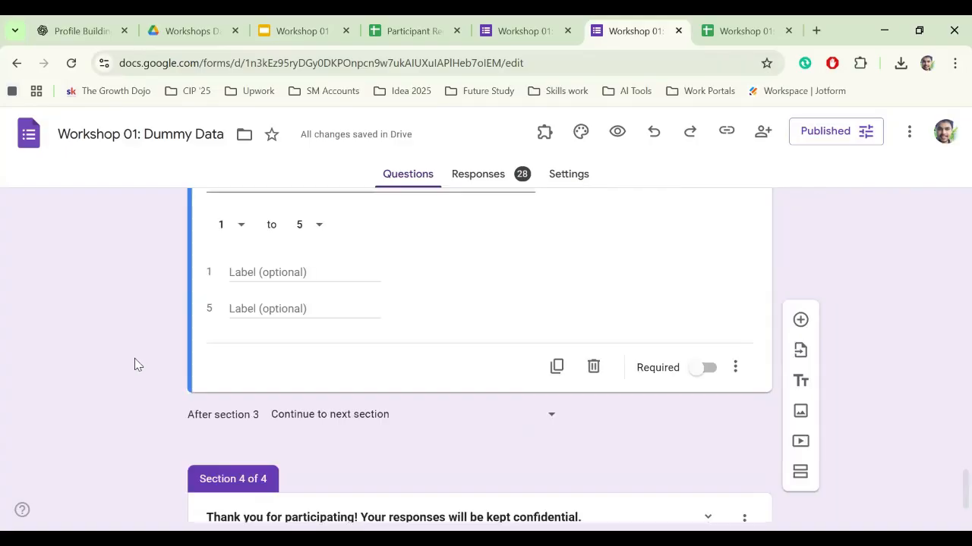
left_click(124, 366)
scroll(125, 365, "down", 8)
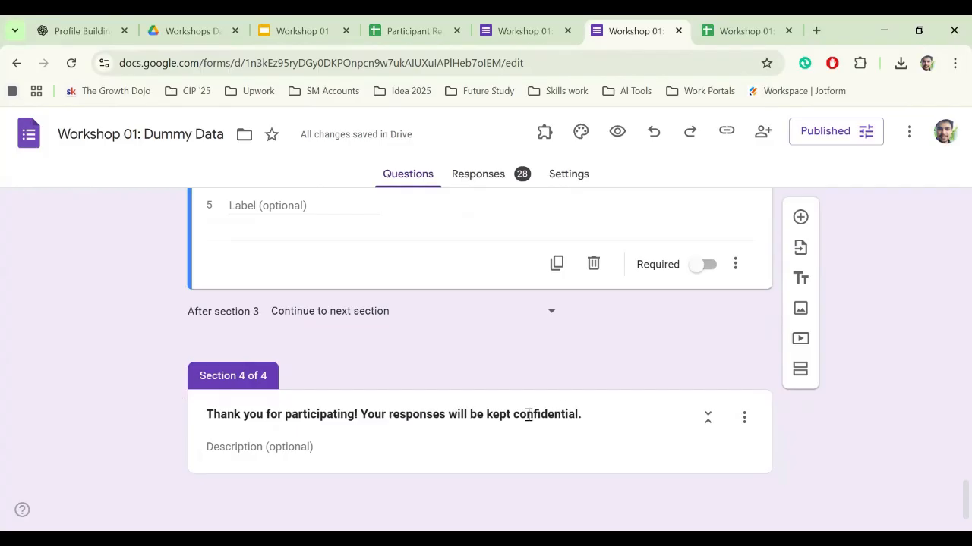
scroll(609, 338, "up", 20)
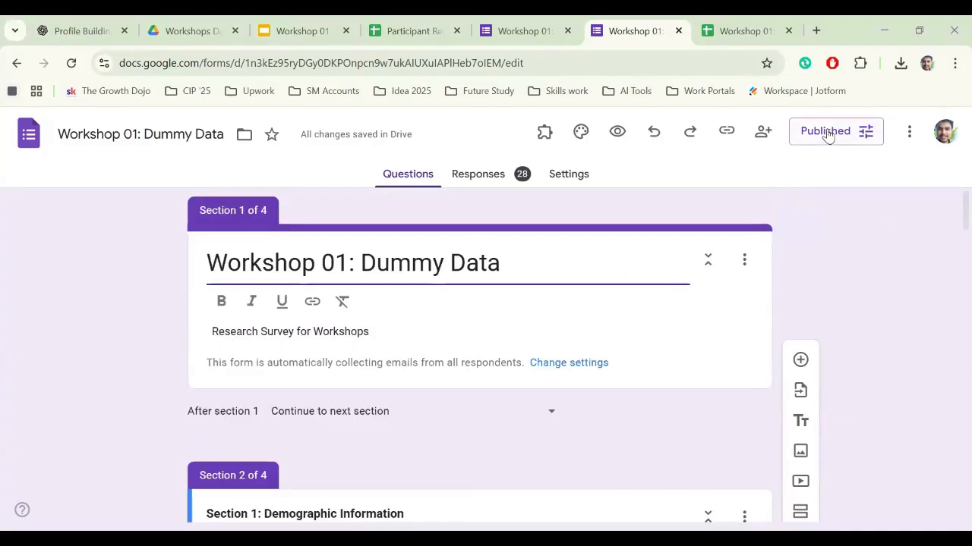
left_click(765, 133)
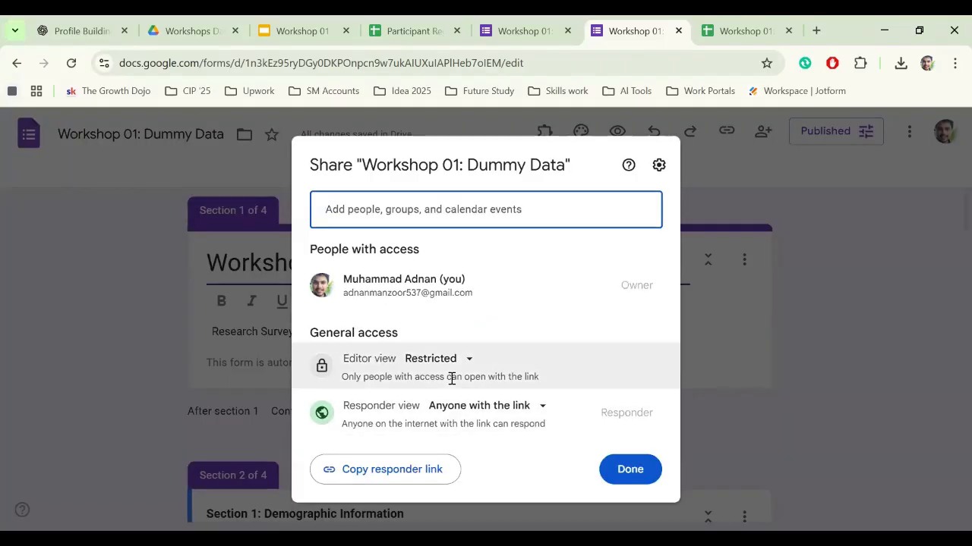
left_click(516, 407)
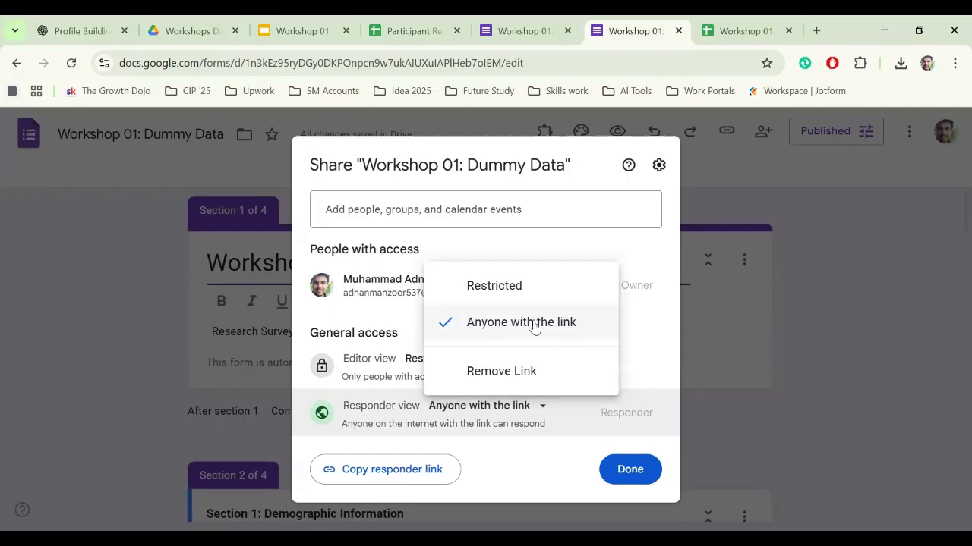
left_click(516, 473)
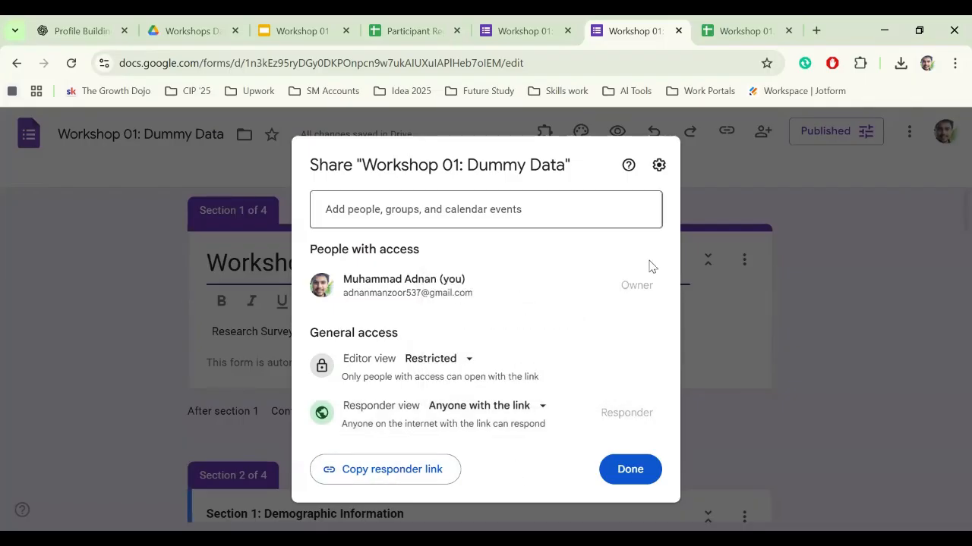
left_click(876, 313)
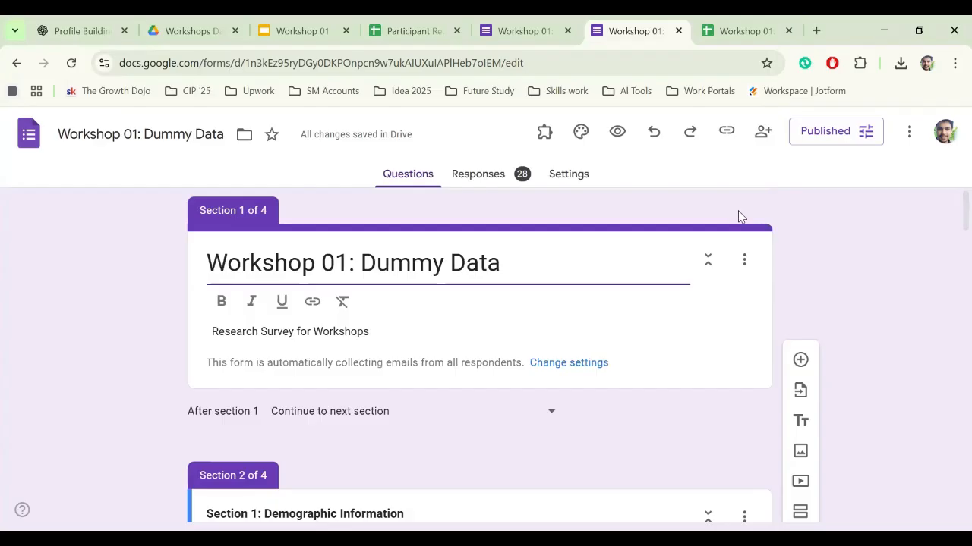
left_click(480, 176)
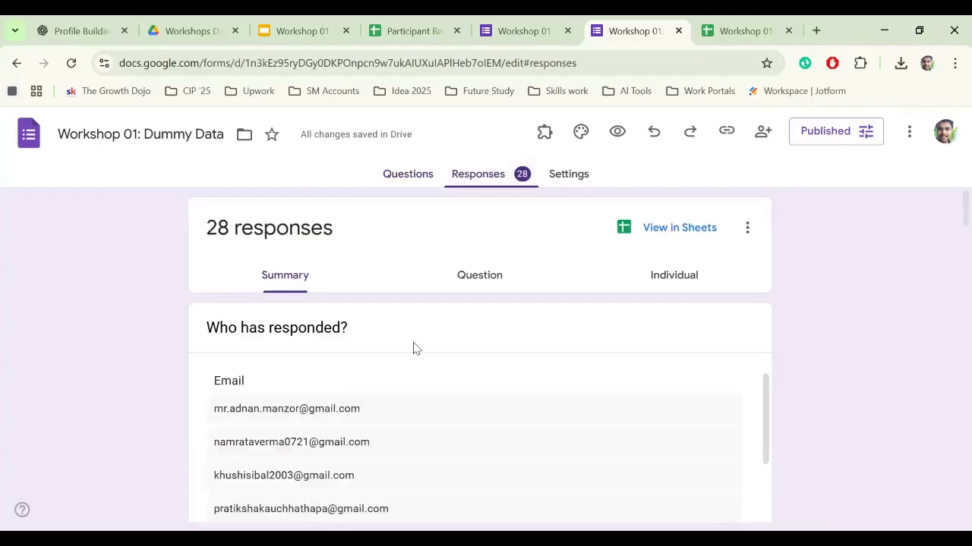
- Review the summary charts of the 28 responses, then switch to the linked responses spreadsheet
scroll(451, 337, "down", 1)
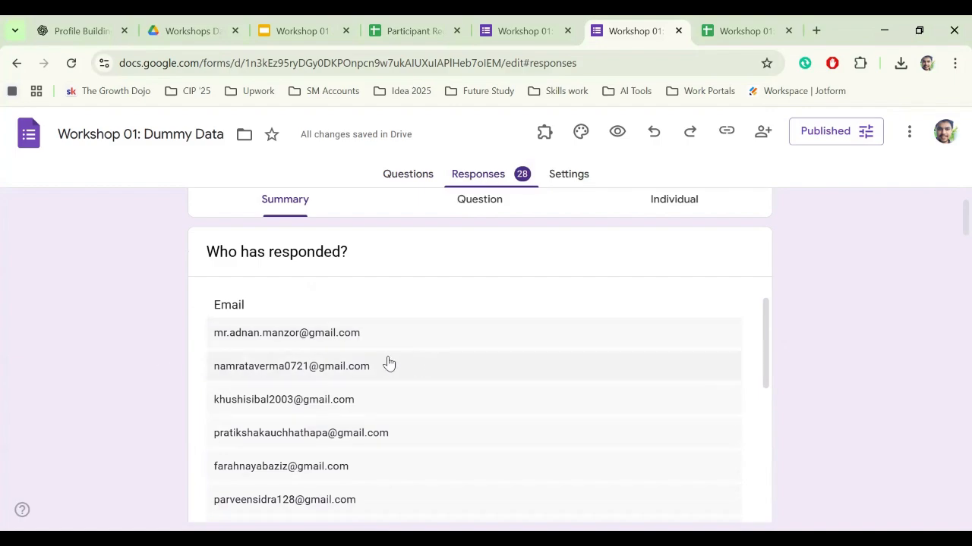
scroll(440, 365, "down", 10)
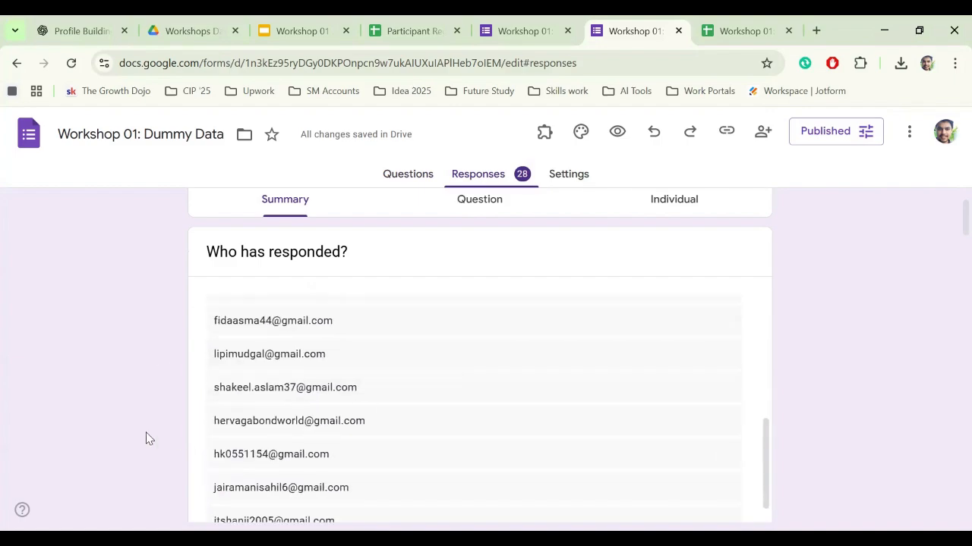
scroll(269, 440, "down", 5)
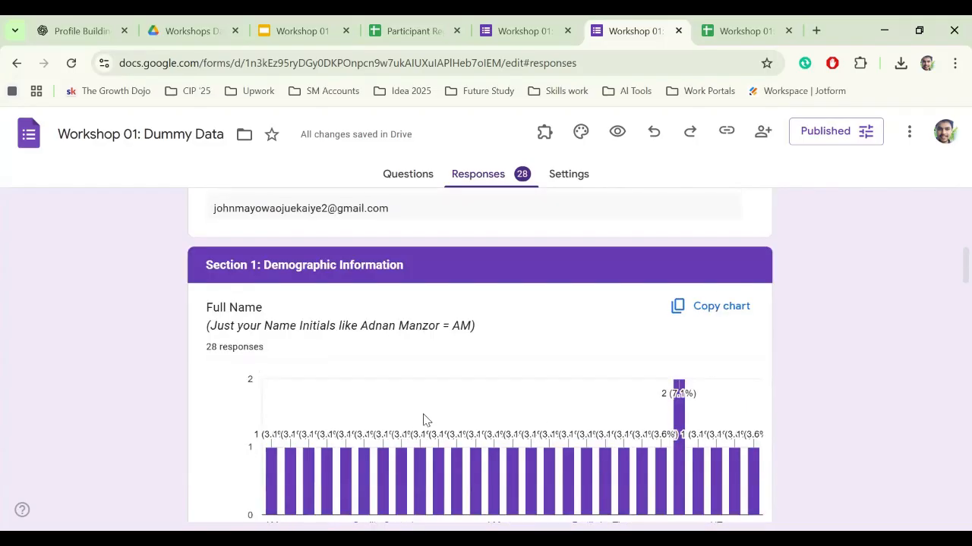
scroll(424, 420, "down", 5)
mouse_move(481, 403)
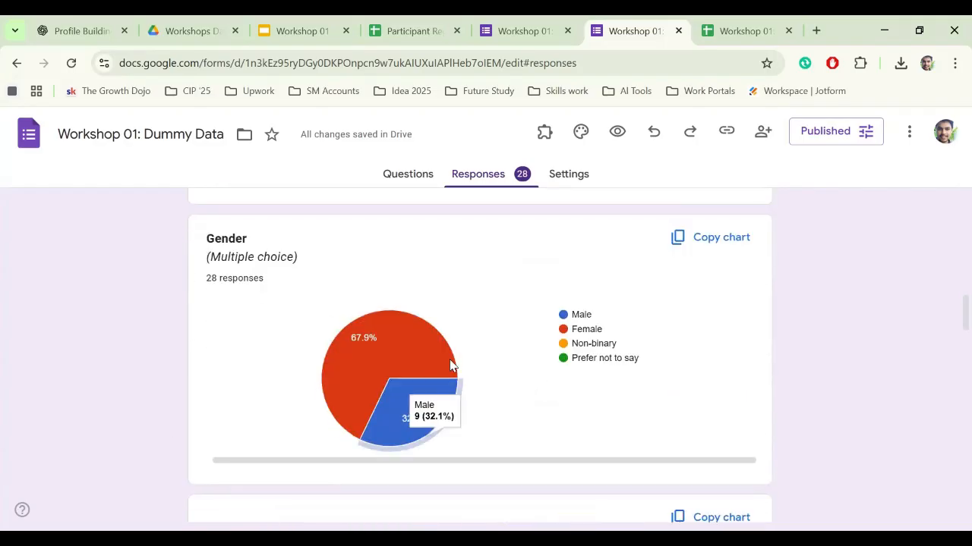
scroll(455, 362, "down", 7)
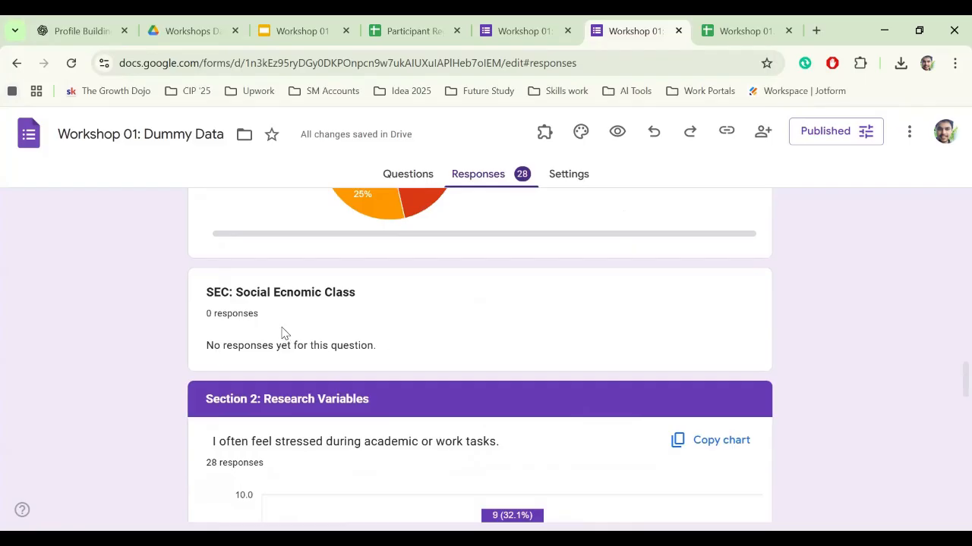
scroll(147, 403, "down", 2)
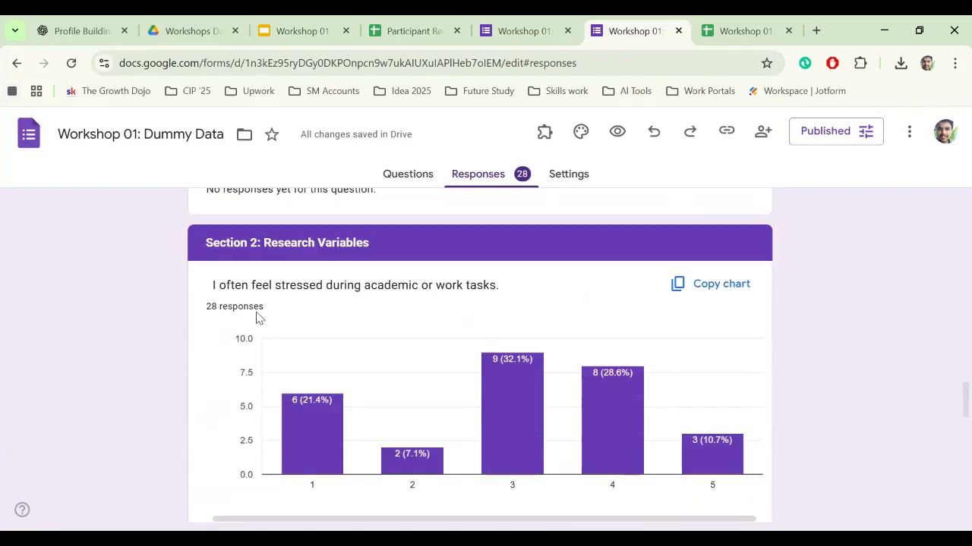
scroll(317, 373, "up", 1)
scroll(367, 334, "down", 8)
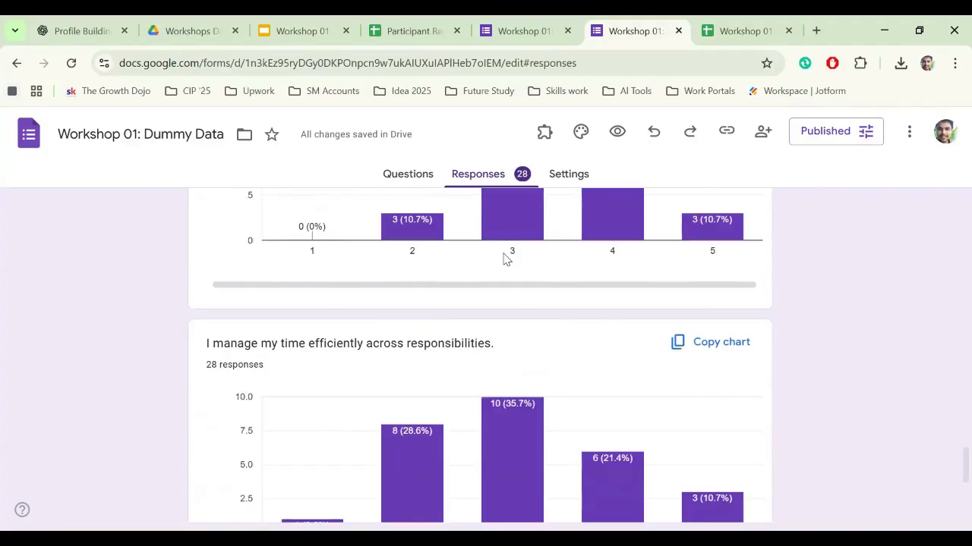
scroll(448, 427, "up", 15)
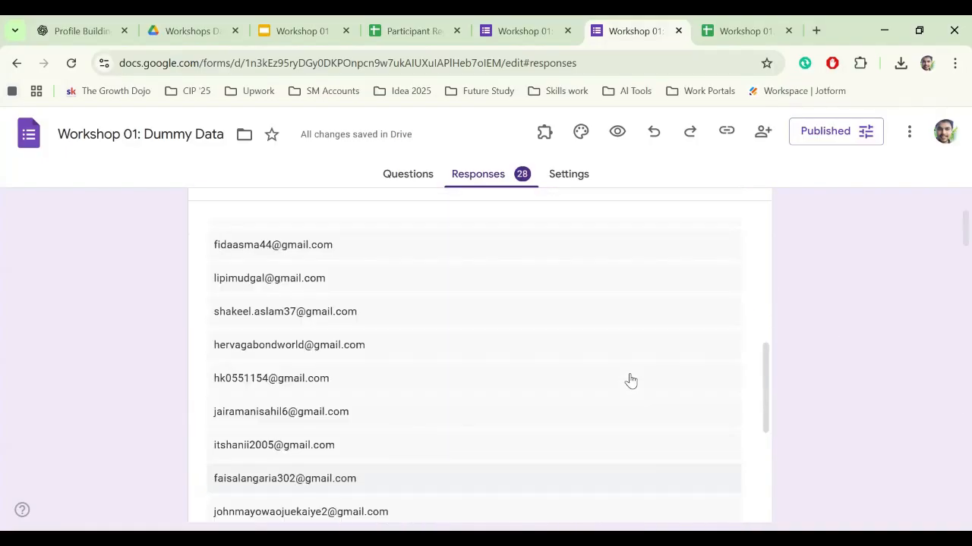
scroll(630, 379, "up", 2)
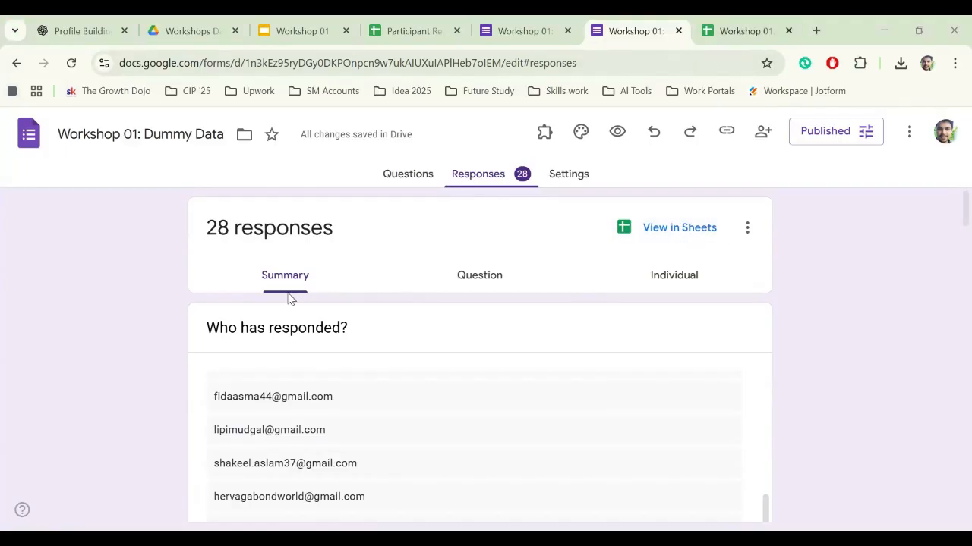
key("ctrl+Tab")
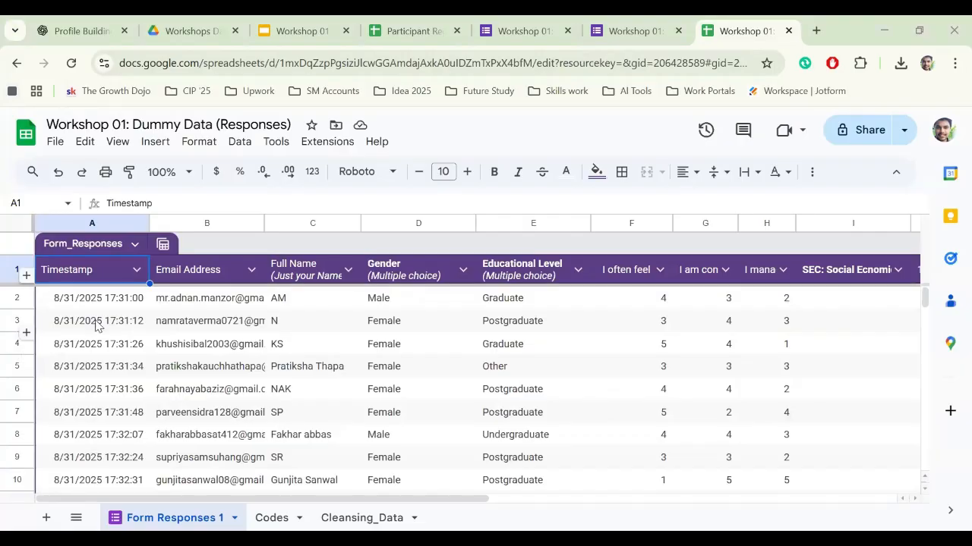
scroll(82, 391, "down", 9)
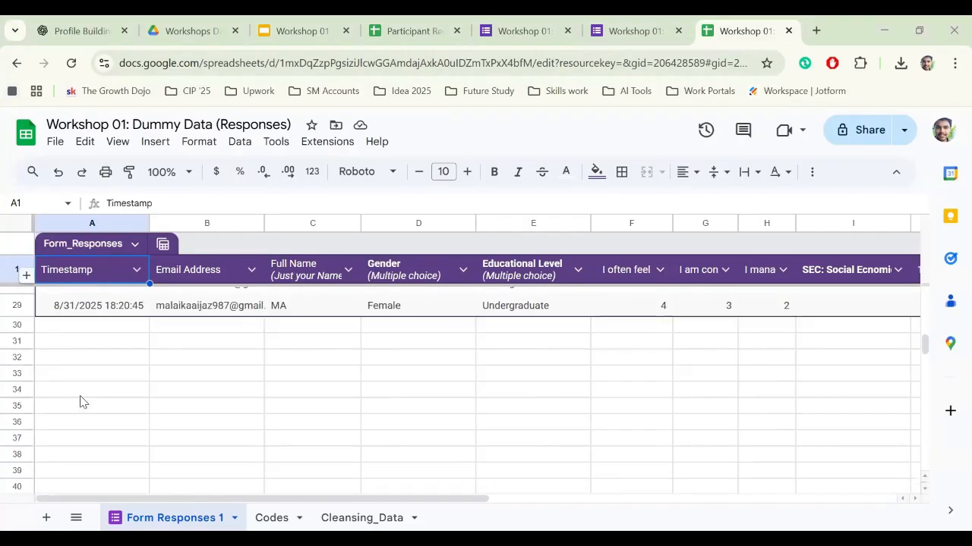
scroll(81, 395, "up", 9)
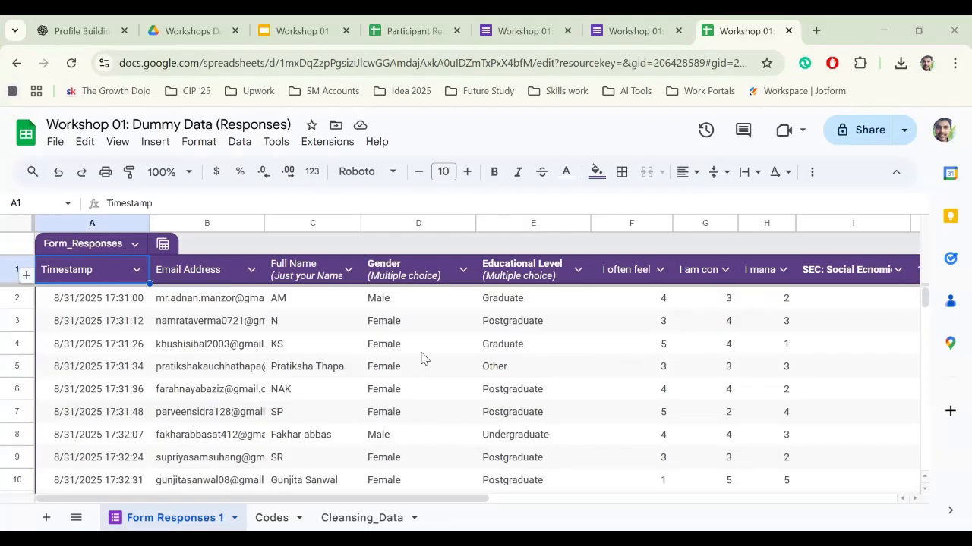
scroll(330, 358, "down", 3)
scroll(337, 399, "up", 2)
scroll(337, 399, "up", 1)
left_click(351, 513)
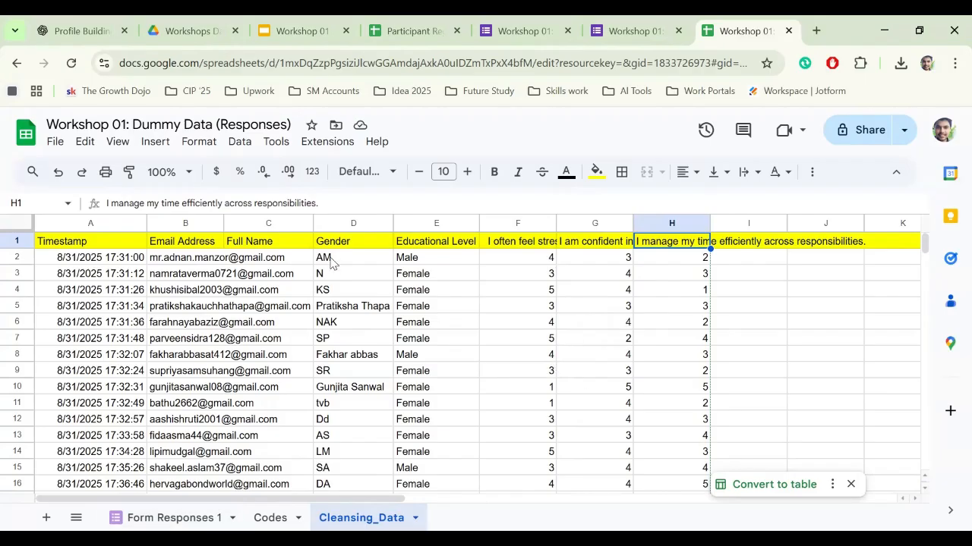
double_click(194, 517)
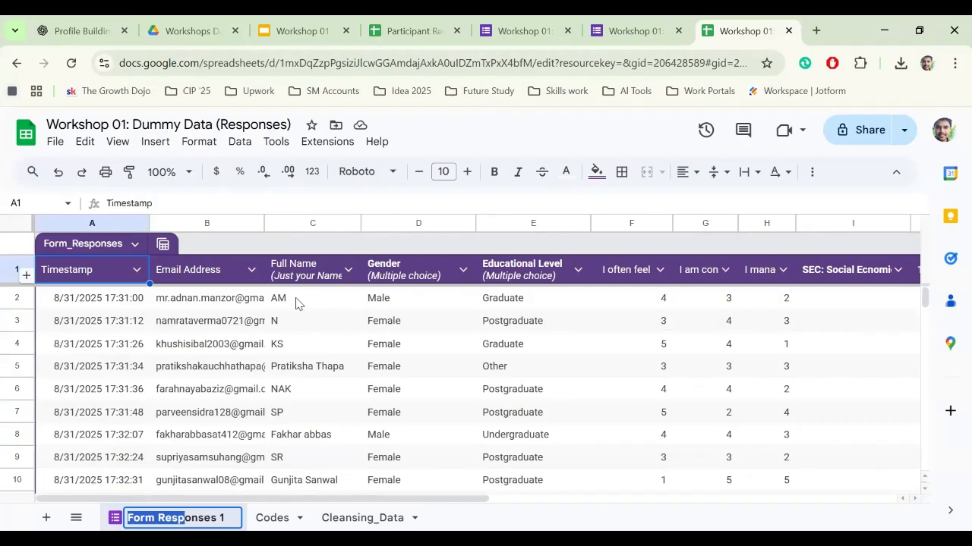
left_click(298, 304)
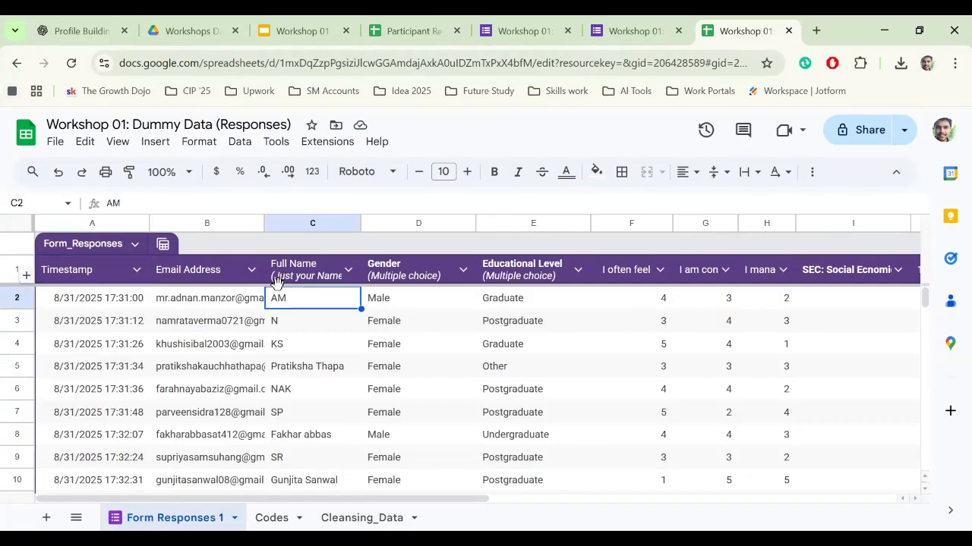
left_click(299, 321)
left_click(290, 302)
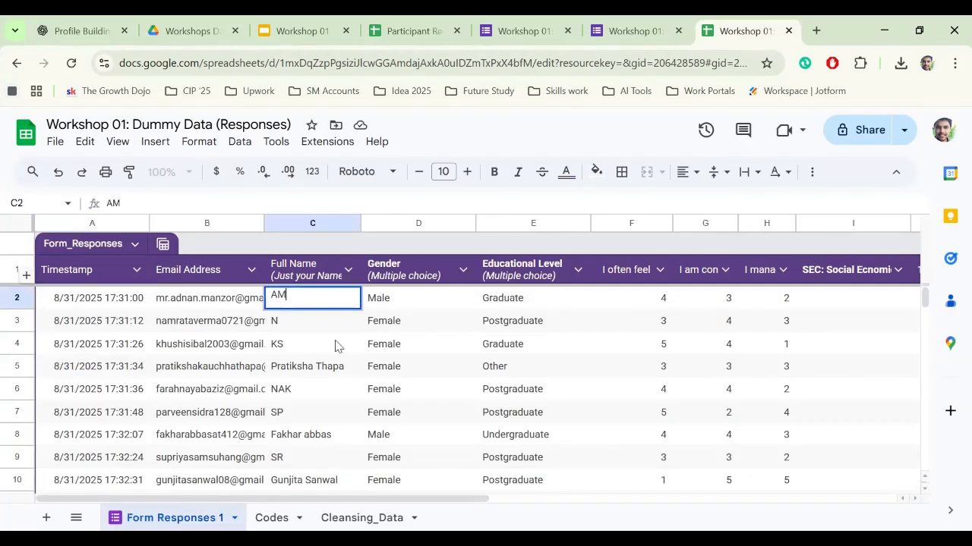
left_click(311, 328)
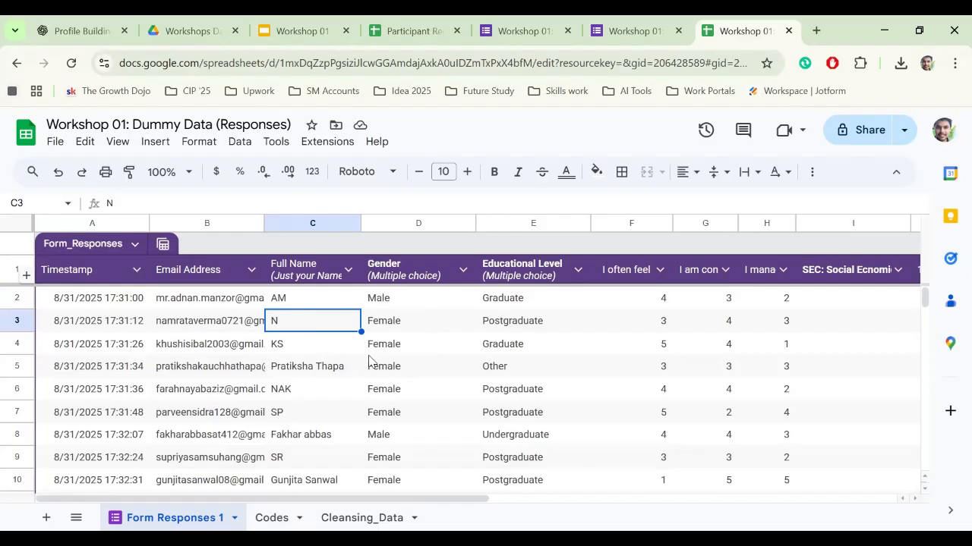
left_click(275, 517)
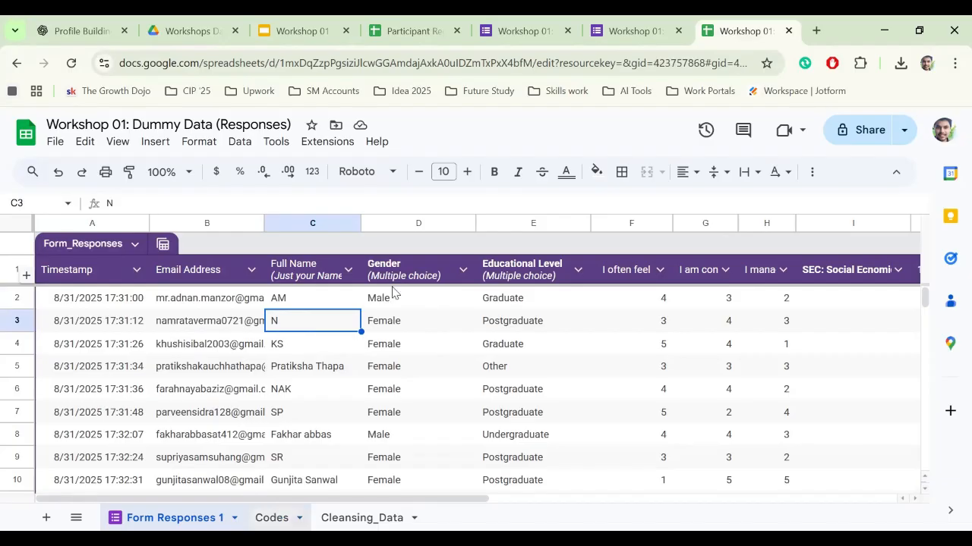
left_click(214, 304)
left_click(169, 519)
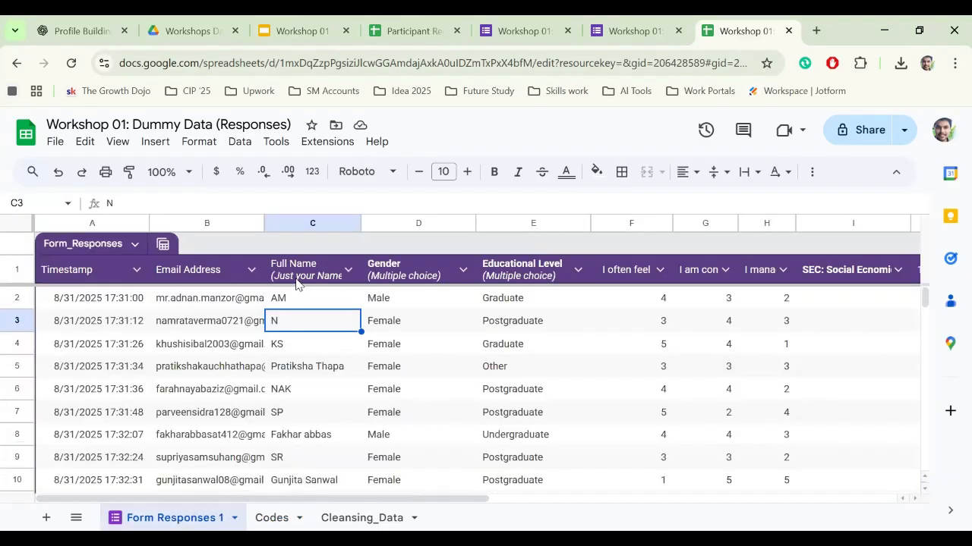
left_click(384, 272)
left_click(349, 520)
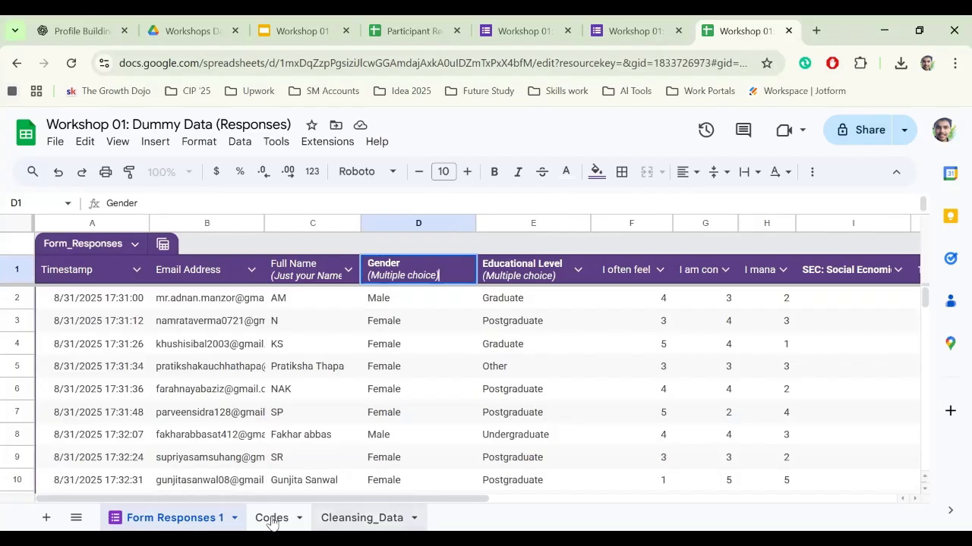
- On the Codes sheet, enter the heading Gender in B3 and Male, Female in B4:B5
left_click(271, 518)
left_click(160, 277)
type("G")
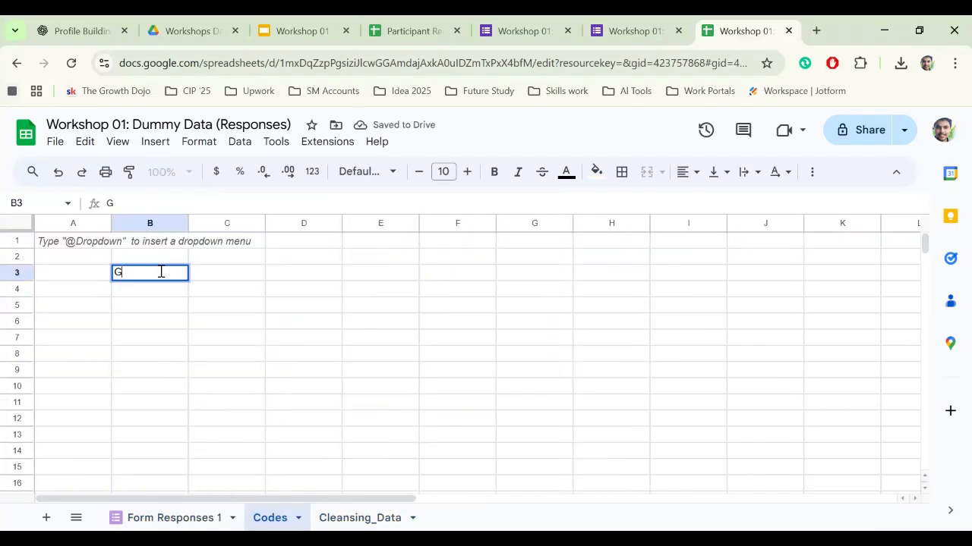
type("ender")
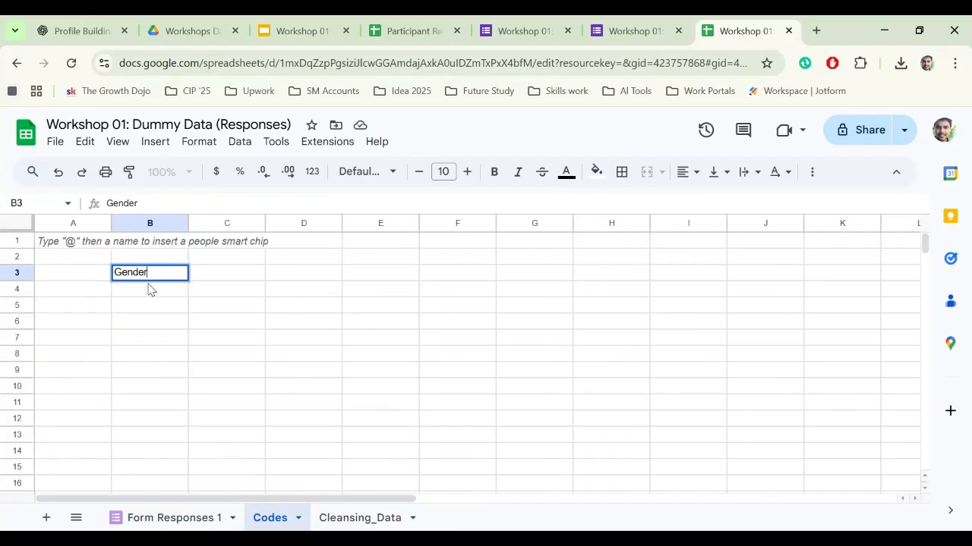
key("Return")
double_click(143, 291)
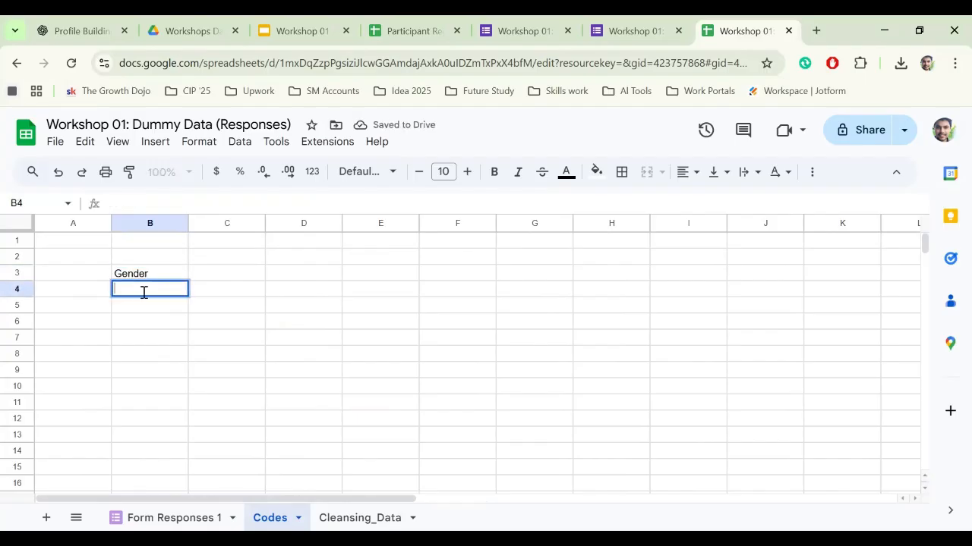
type("Male")
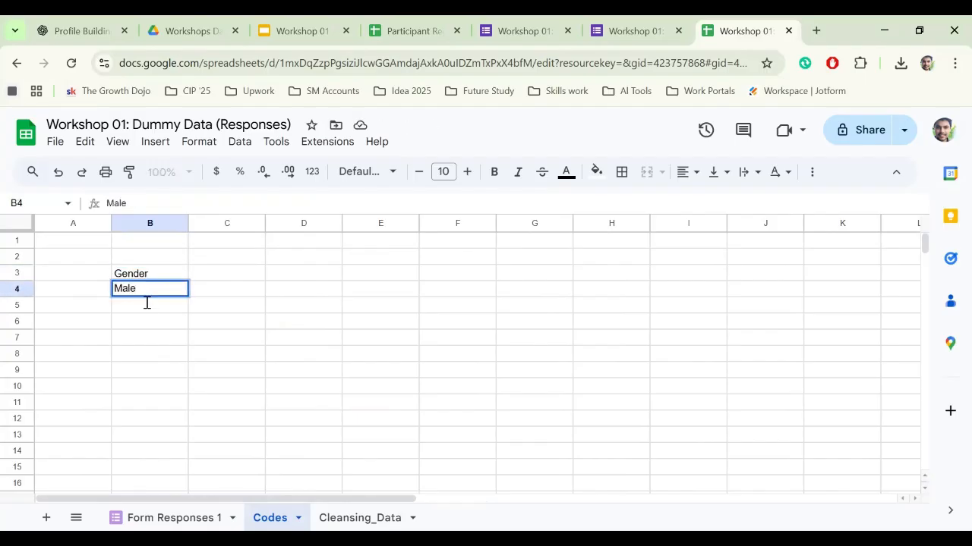
left_click(146, 303)
type("Female")
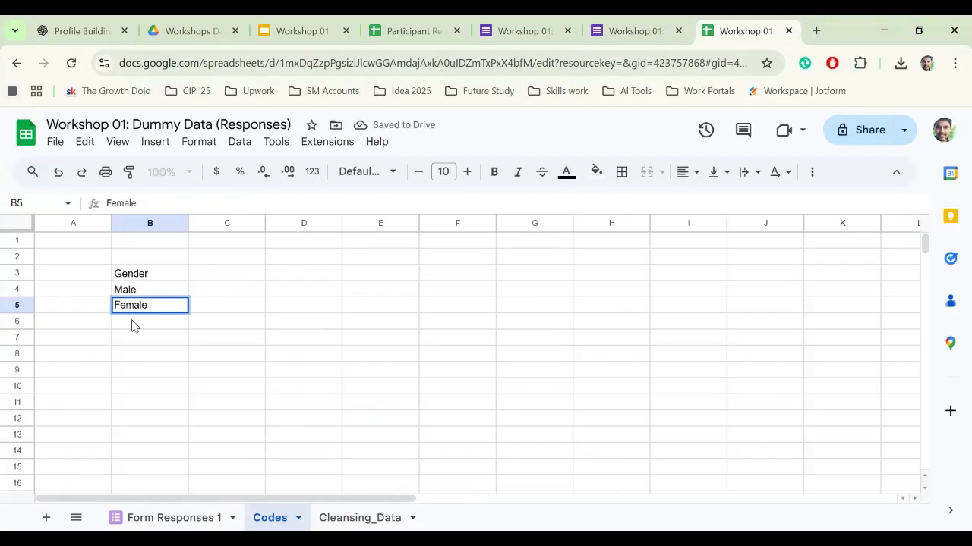
key("Return")
- Copy Non-binary from the form's Gender question into B6 and enter 'Prefer not to say' in B7
left_click(630, 31)
left_click(521, 31)
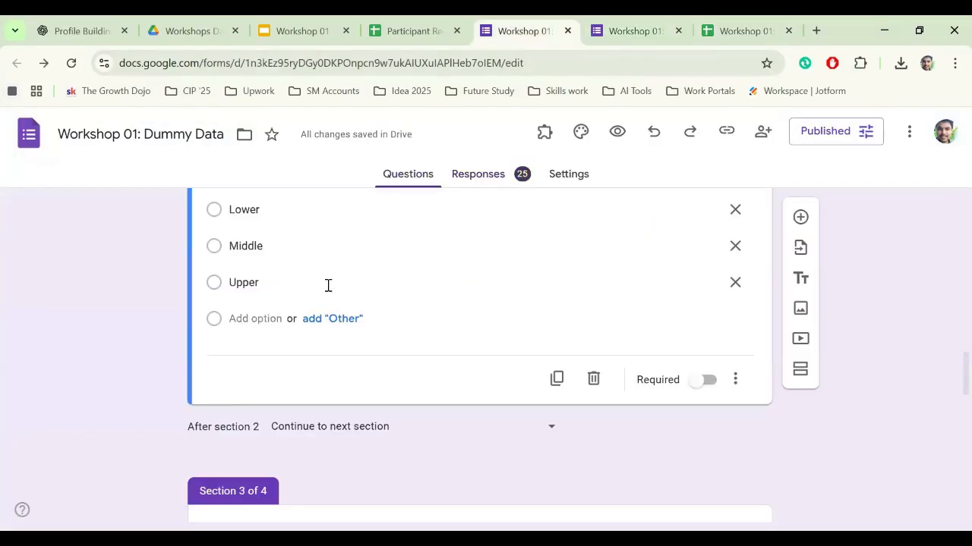
scroll(327, 285, "up", 10)
scroll(161, 322, "down", 3)
left_click(265, 342)
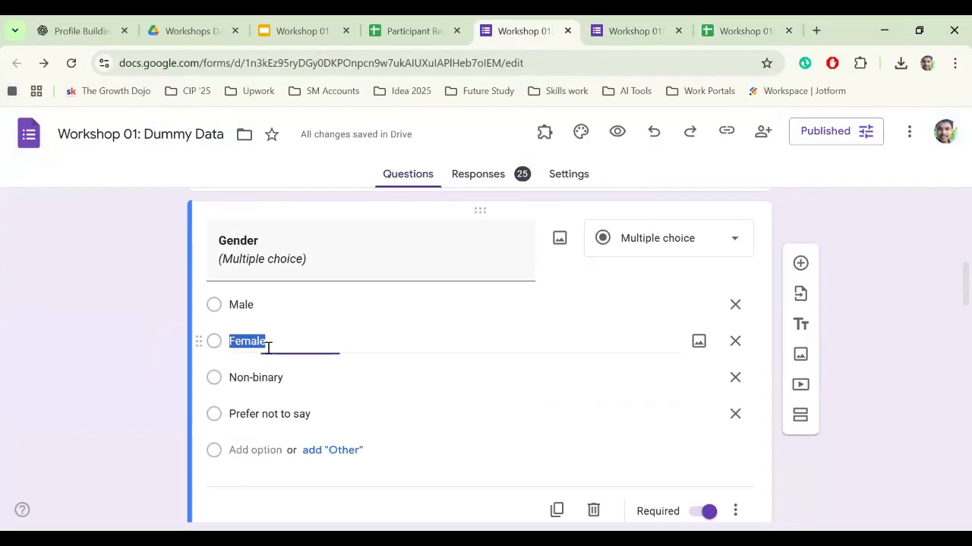
left_click(260, 373)
key("ctrl+c")
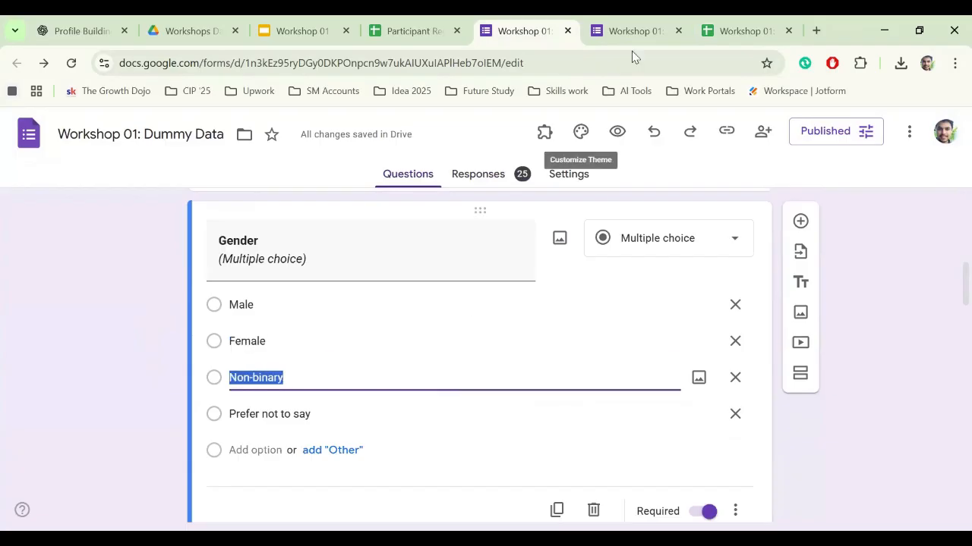
left_click(644, 118)
left_click(746, 31)
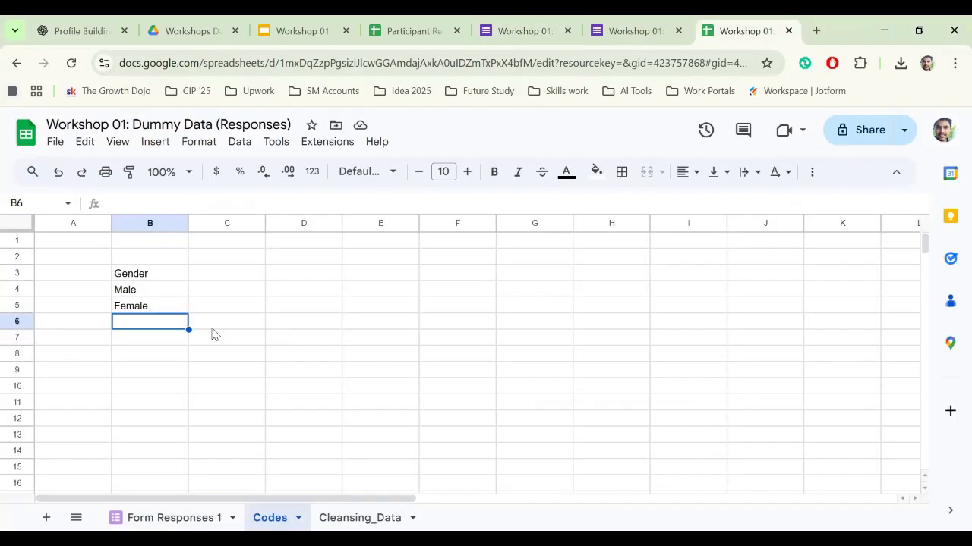
double_click(143, 325)
key("ctrl+v")
double_click(151, 339)
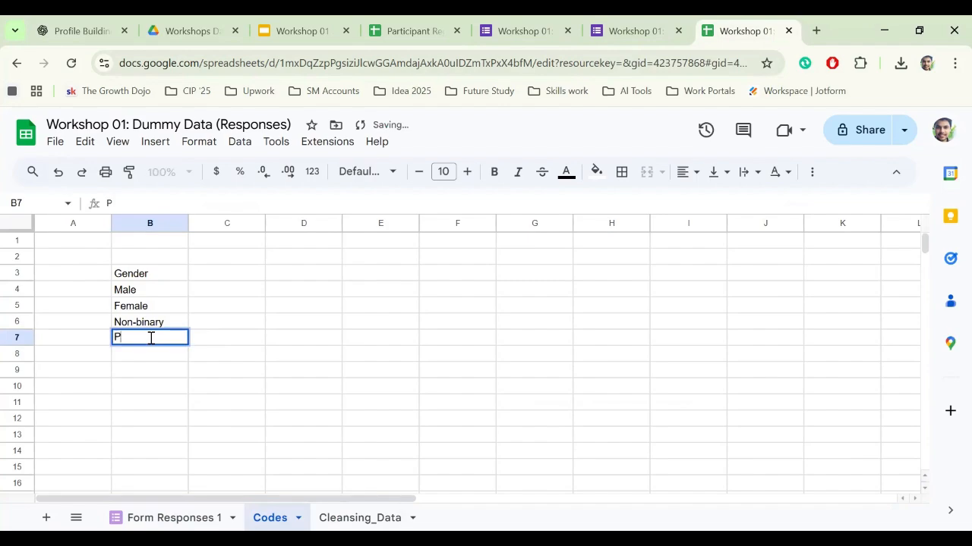
type("Prefer not to")
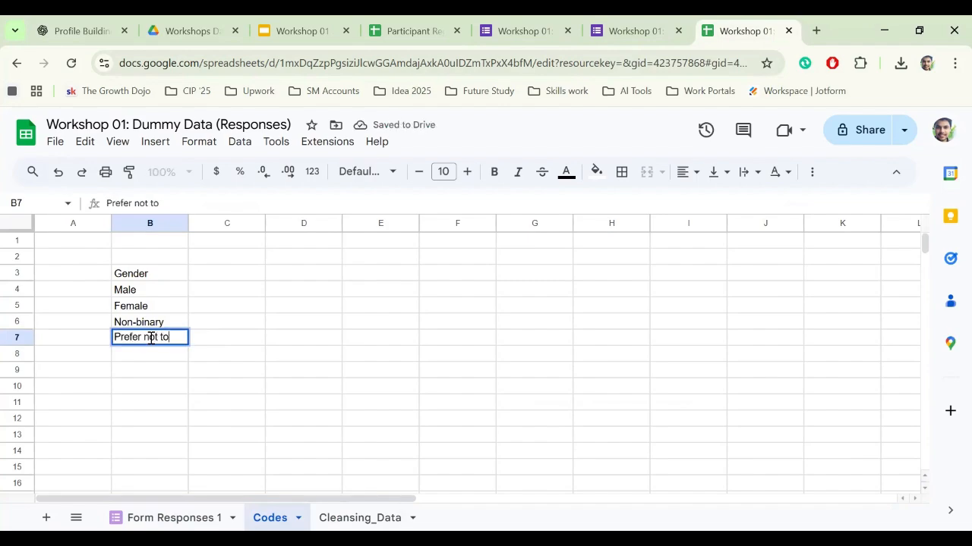
type(" say")
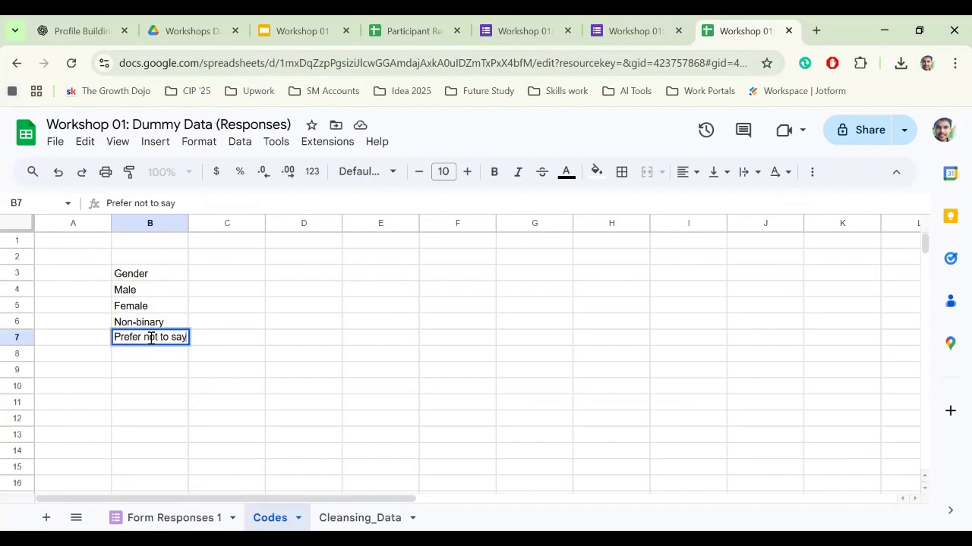
left_click(213, 289)
- Enter codes 1, 2, 3, 4 in C4:C7, then select the first Gender response on Form Responses 1
type("1")
key("Return")
type("2")
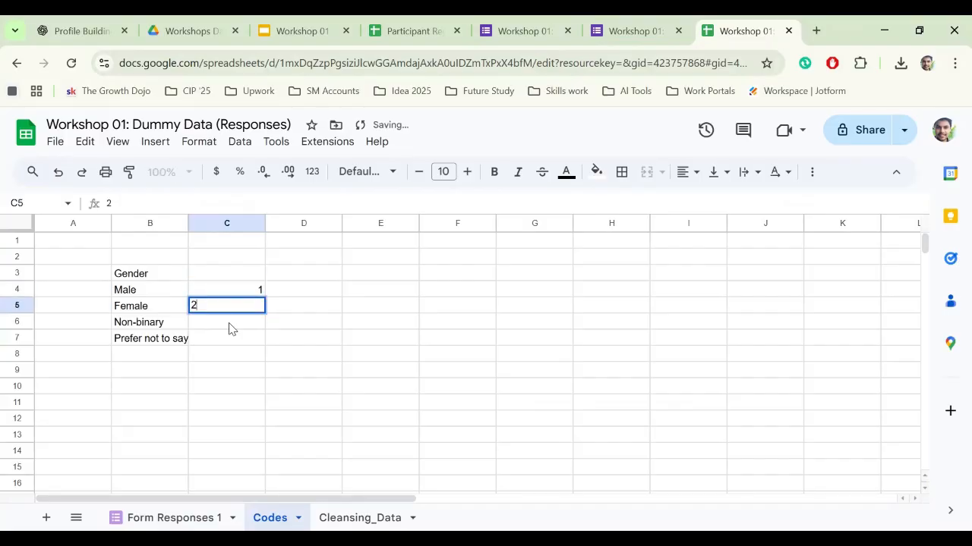
key("Return")
type("3")
key("Return")
type("4")
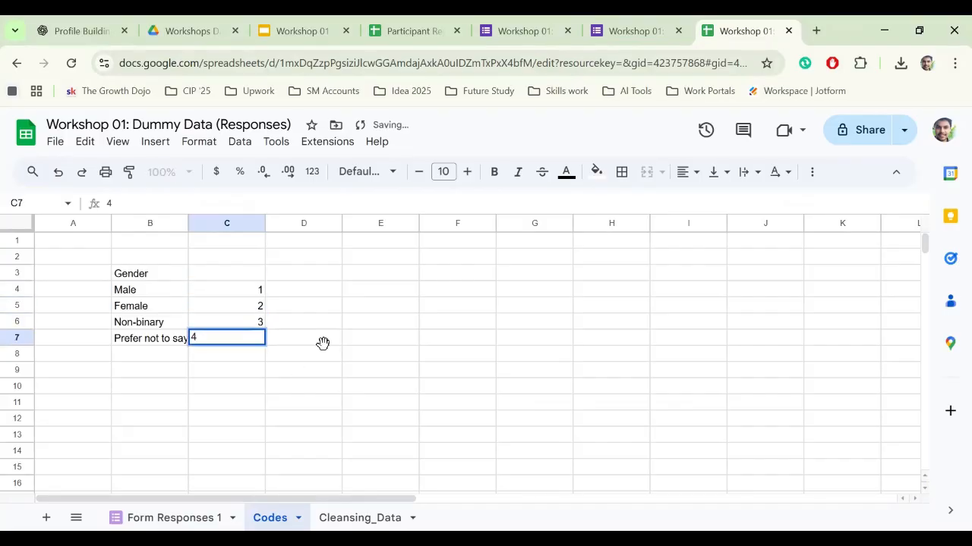
left_click(321, 343)
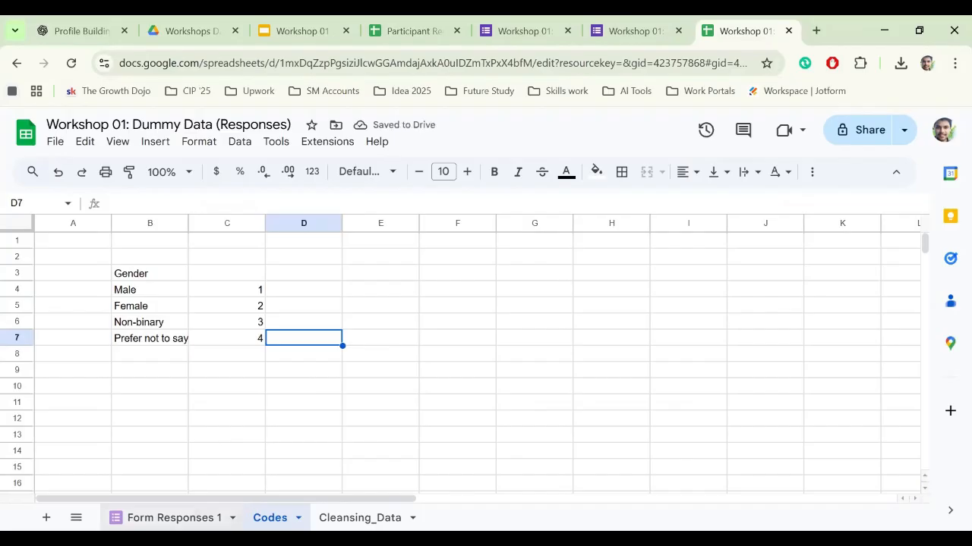
left_click(182, 518)
left_click(427, 307)
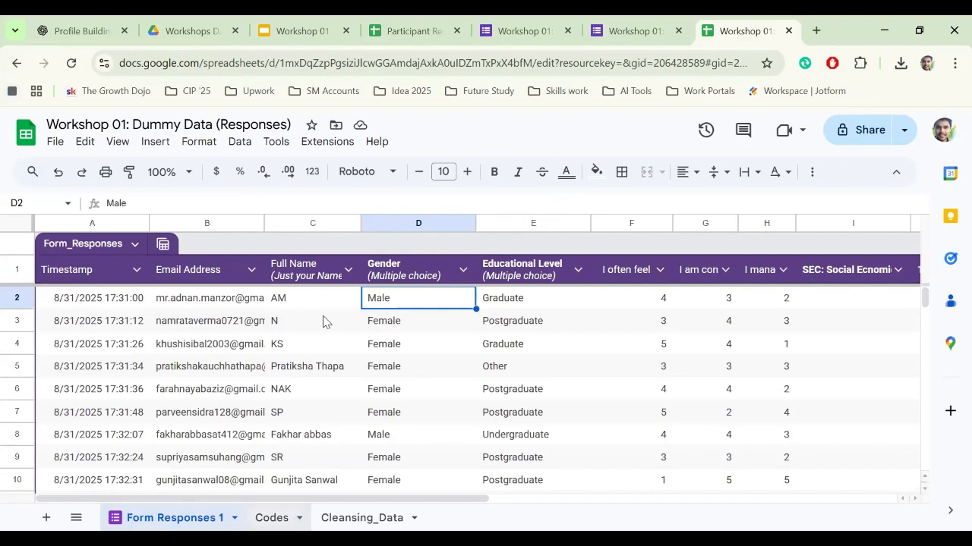
- Flip between the Codes and Cleansing_Data sheets, then advance the slideshow to the survey tools slide
left_click(273, 518)
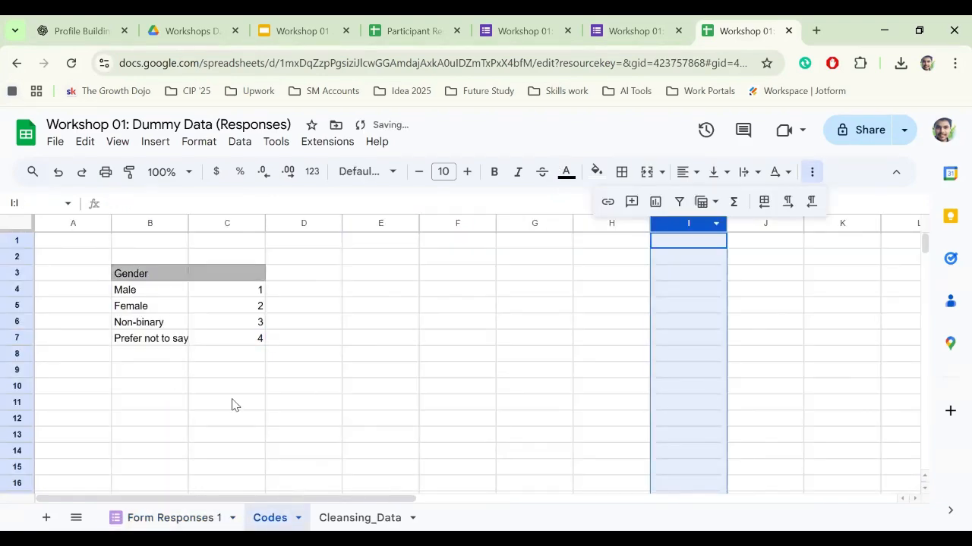
left_click(360, 518)
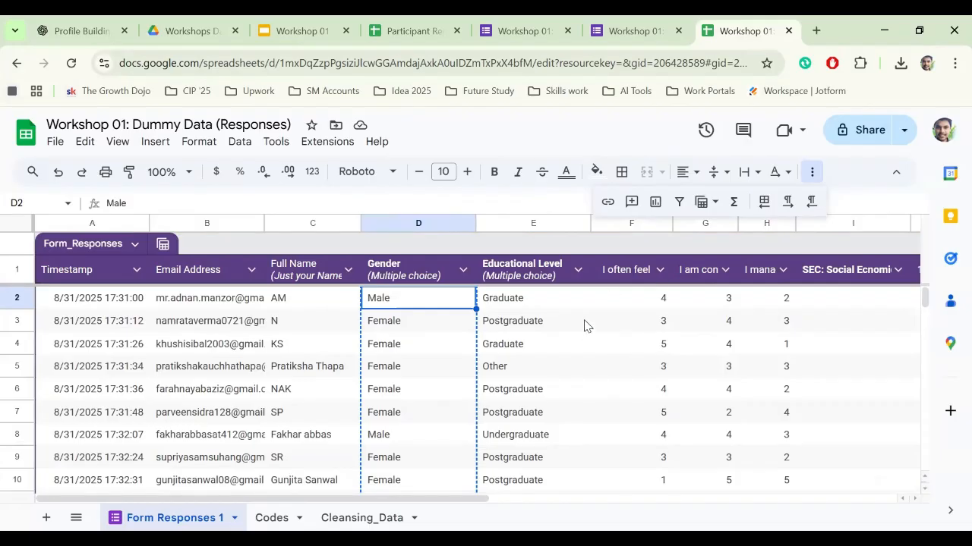
left_click(346, 519)
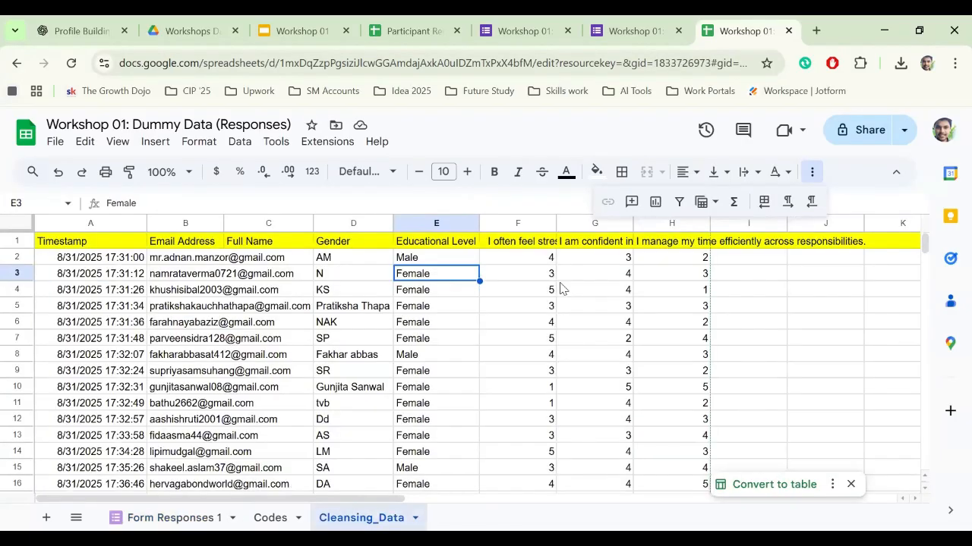
left_click(266, 520)
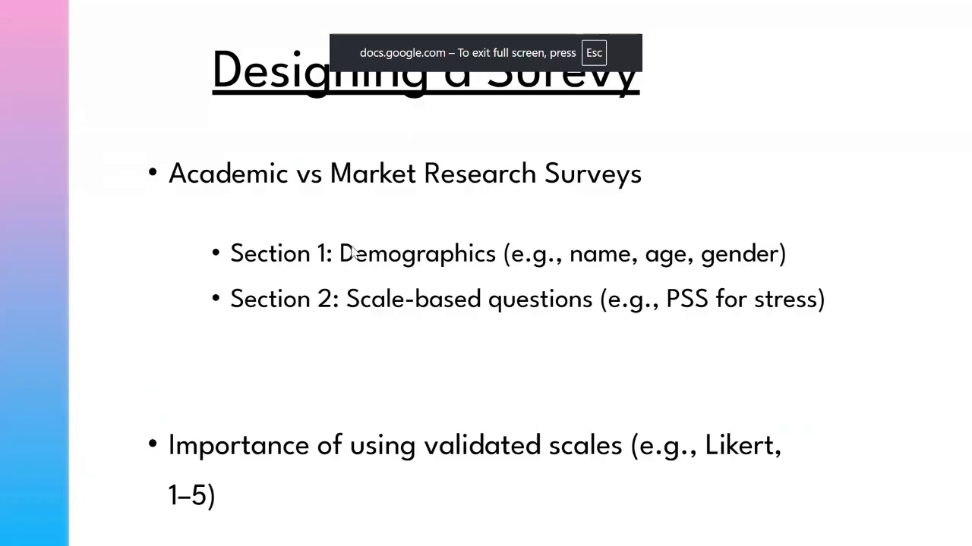
left_click(351, 247)
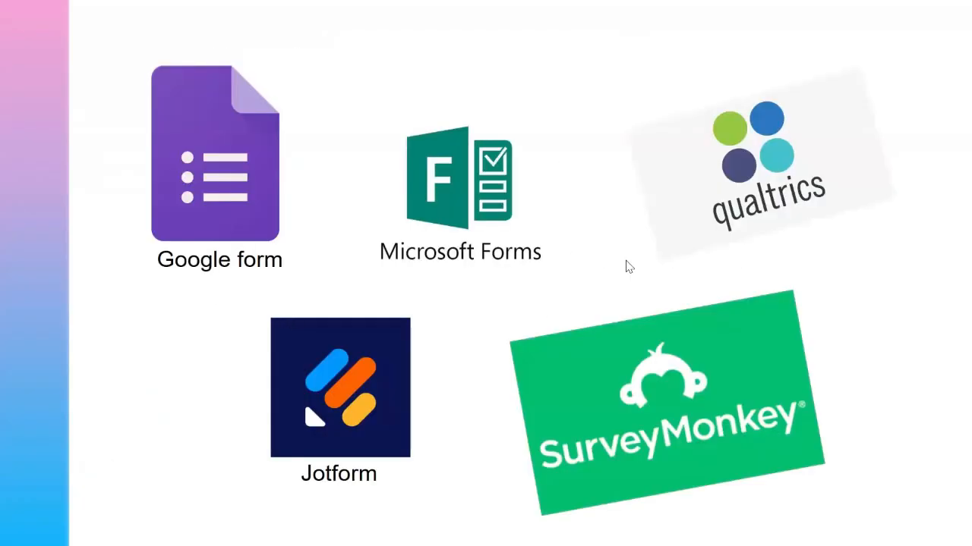
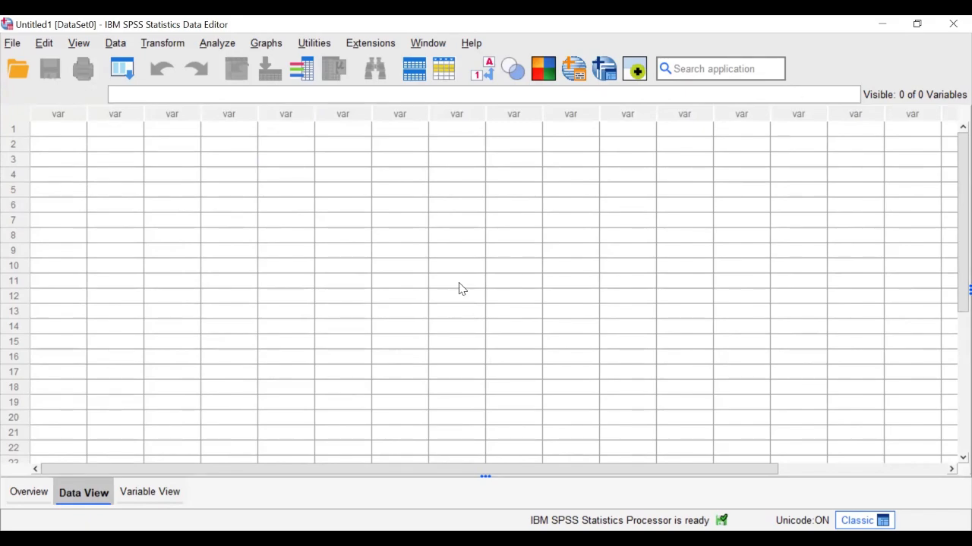
- Switch to Variable View and name the first variable 'name'
left_click(149, 495)
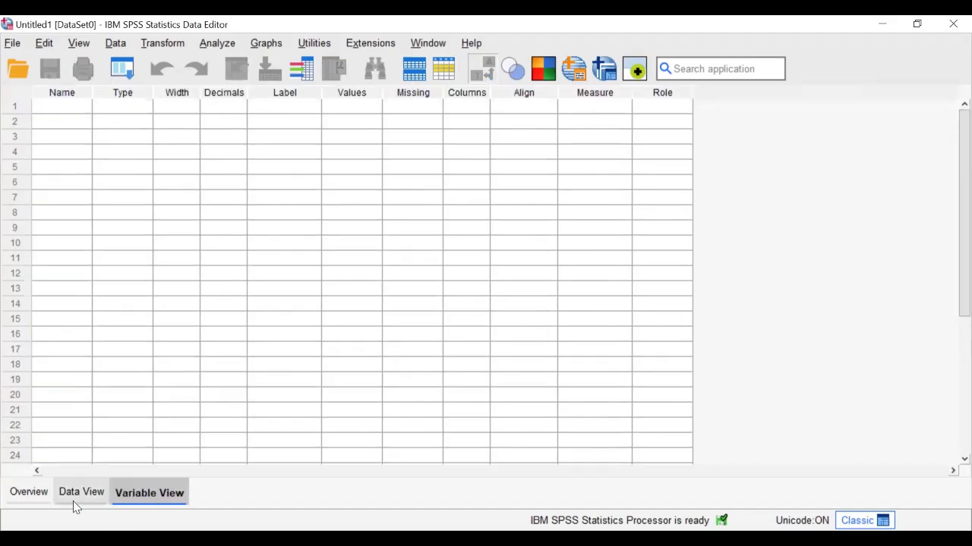
left_click(69, 500)
left_click(141, 495)
left_click(48, 111)
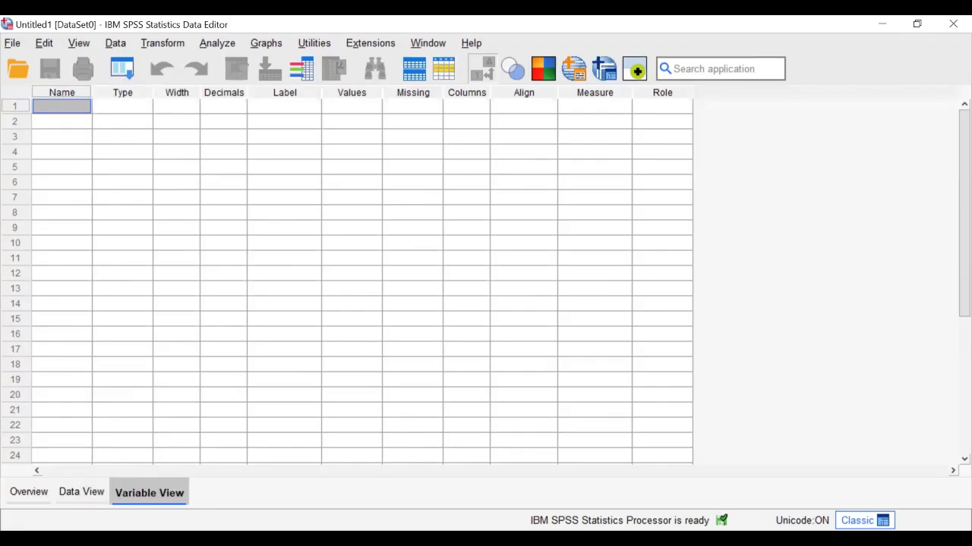
double_click(68, 108)
type("name")
left_click(60, 126)
- Label the name variable 'Full name' and set its measurement level to Nominal
left_click(68, 108)
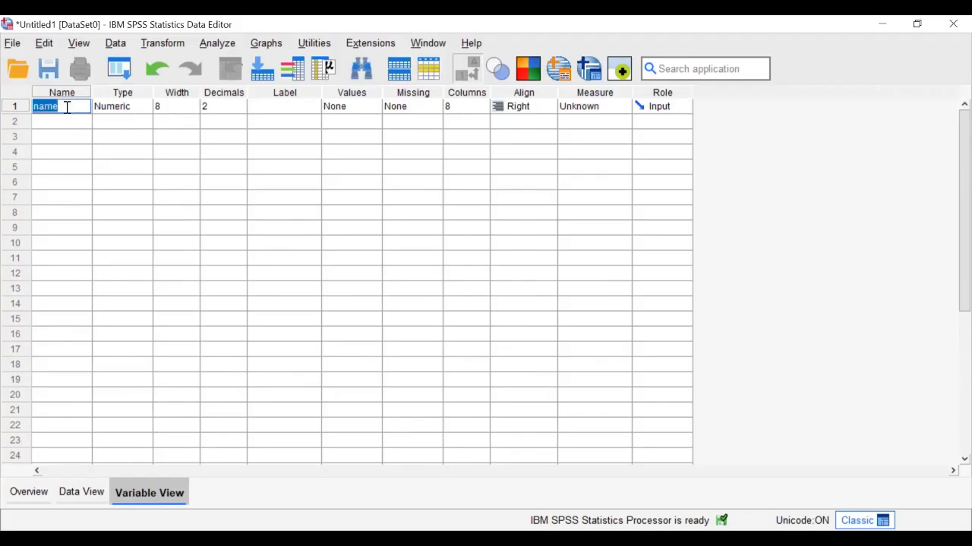
double_click(280, 108)
type("Full name")
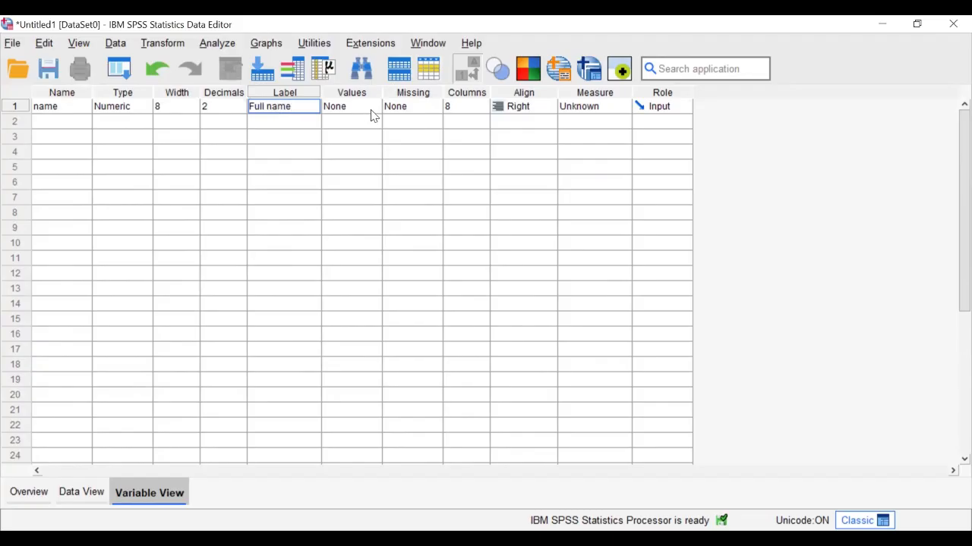
left_click(371, 111)
left_click(653, 148)
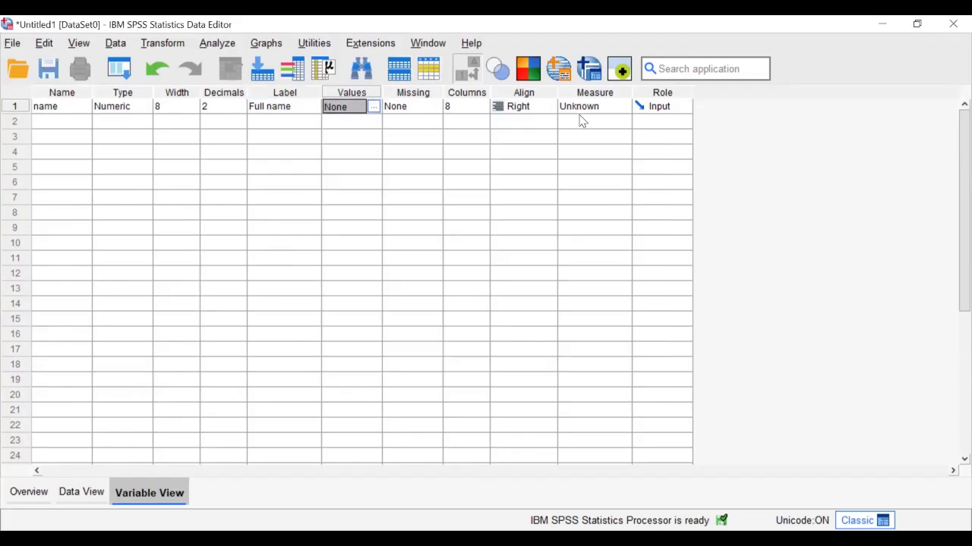
left_click(581, 113)
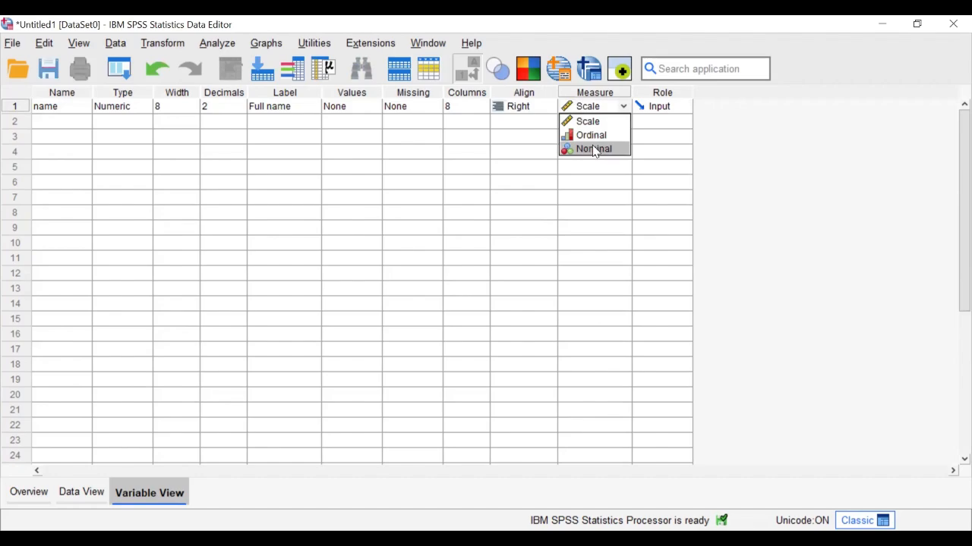
left_click(592, 151)
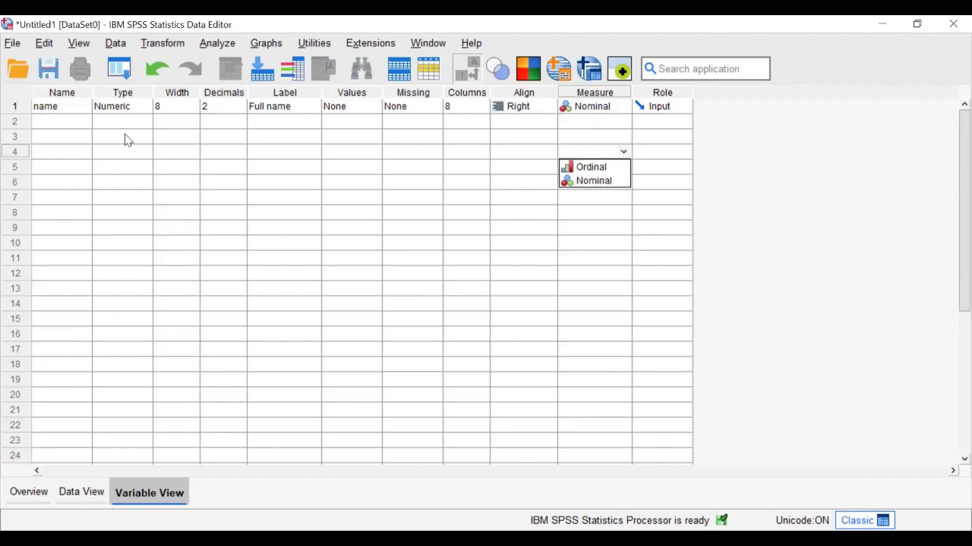
left_click(619, 113)
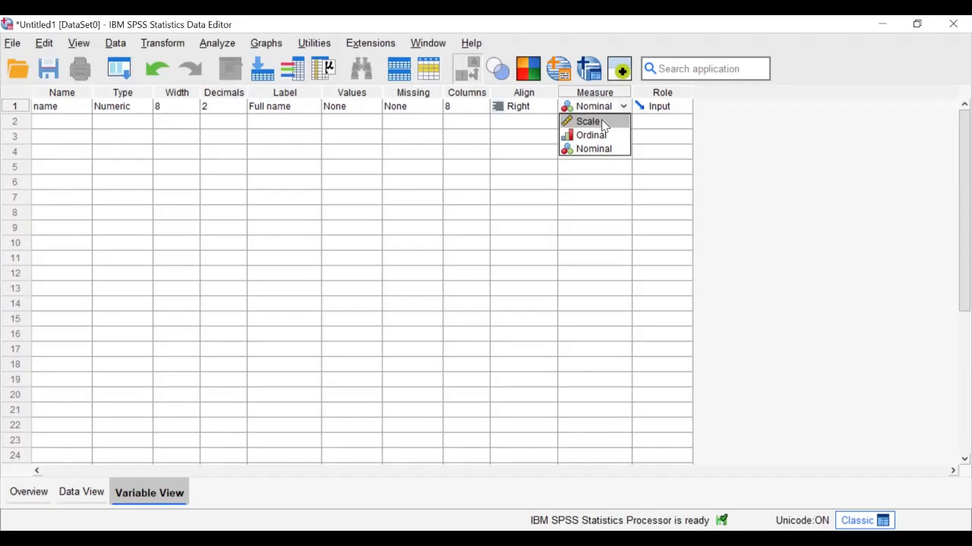
left_click(595, 149)
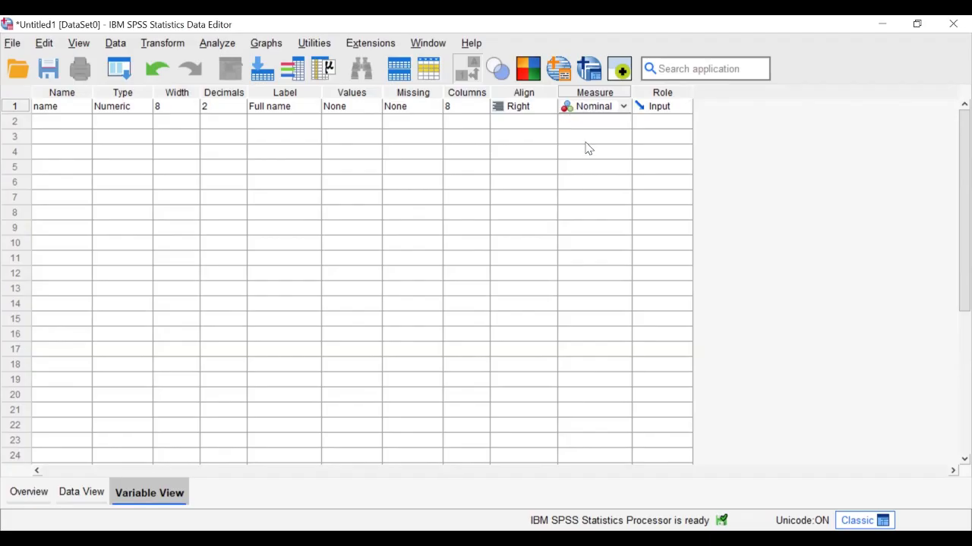
left_click(62, 128)
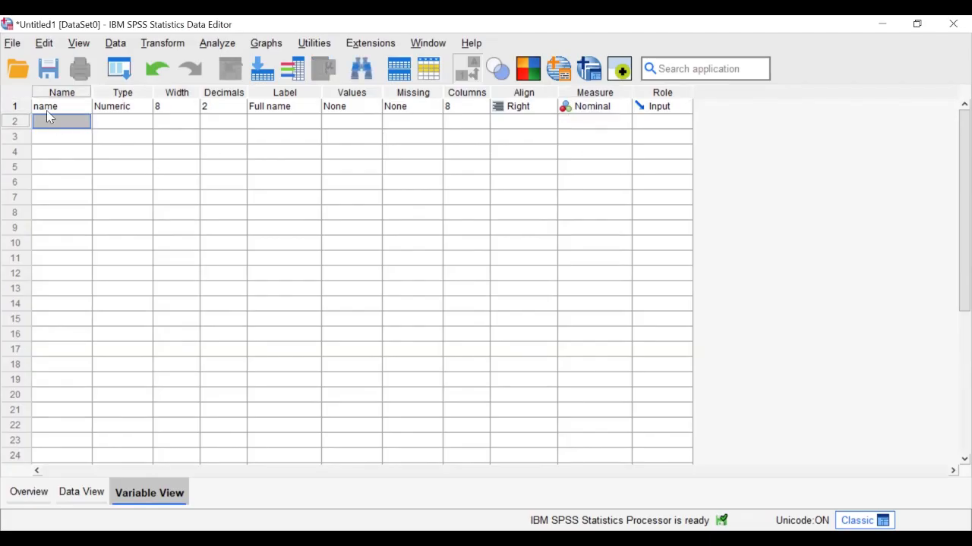
- Add a second variable 'gender' labelled "Partcipant's Gender"
double_click(67, 124)
type("gender")
left_click(343, 124)
double_click(265, 122)
type("Particip")
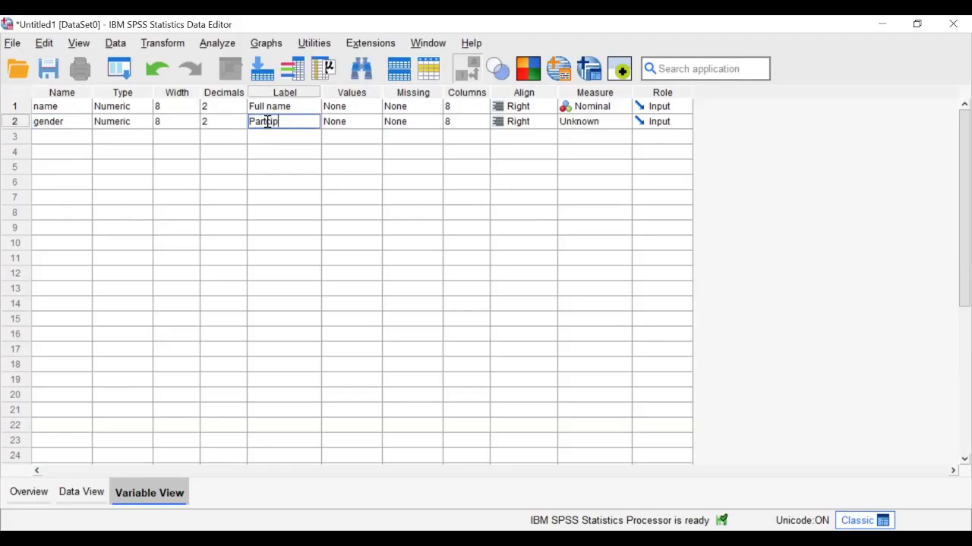
type("ant's Gnder")
key("Left")
key("Left")
key("Left")
key("Left")
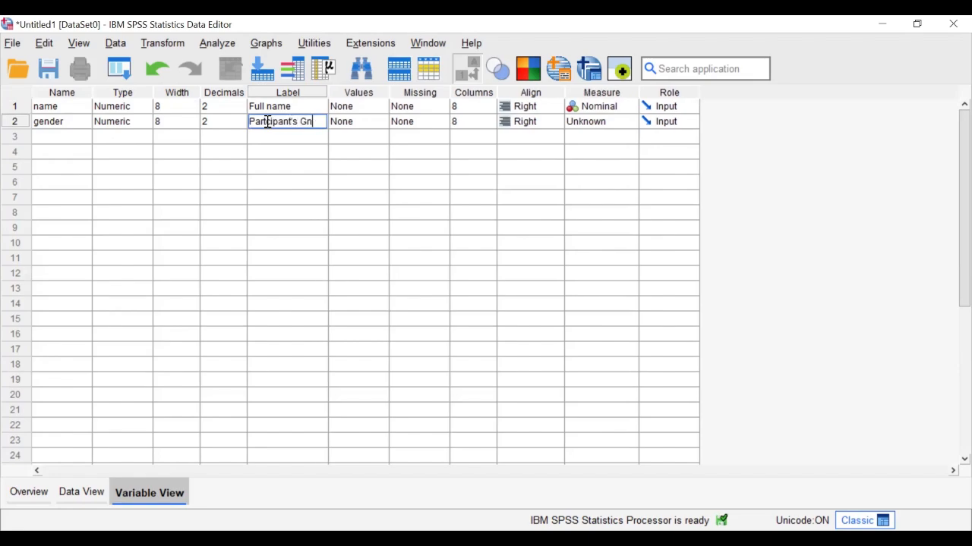
type("er")
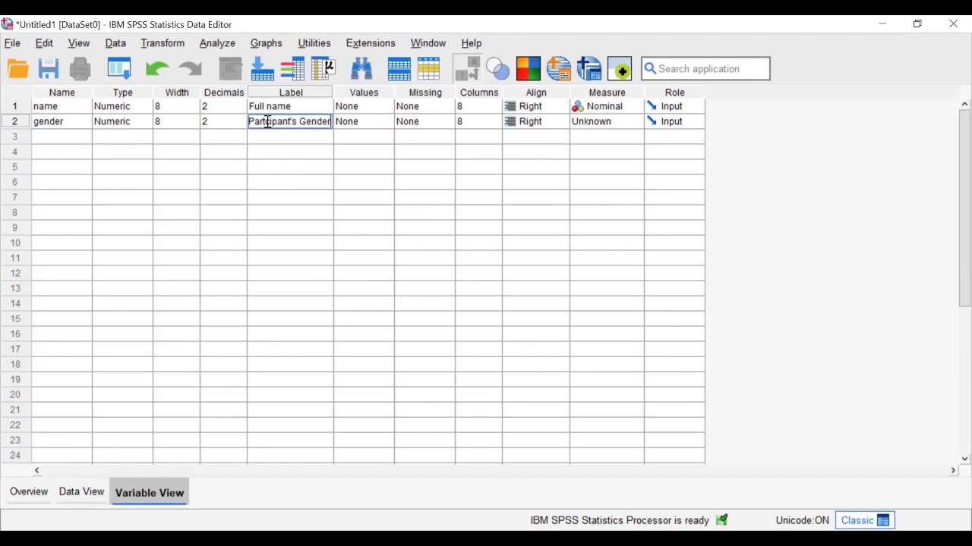
- Give gender the value labels 1 = Male and 2 = Female
left_click(379, 127)
left_click(400, 242)
type("1")
left_click(479, 240)
type("Male")
key("BackSpace")
key("BackSpace")
type("le")
left_click(639, 231)
left_click(377, 257)
type("2")
left_click(467, 257)
type("Female")
left_click(638, 231)
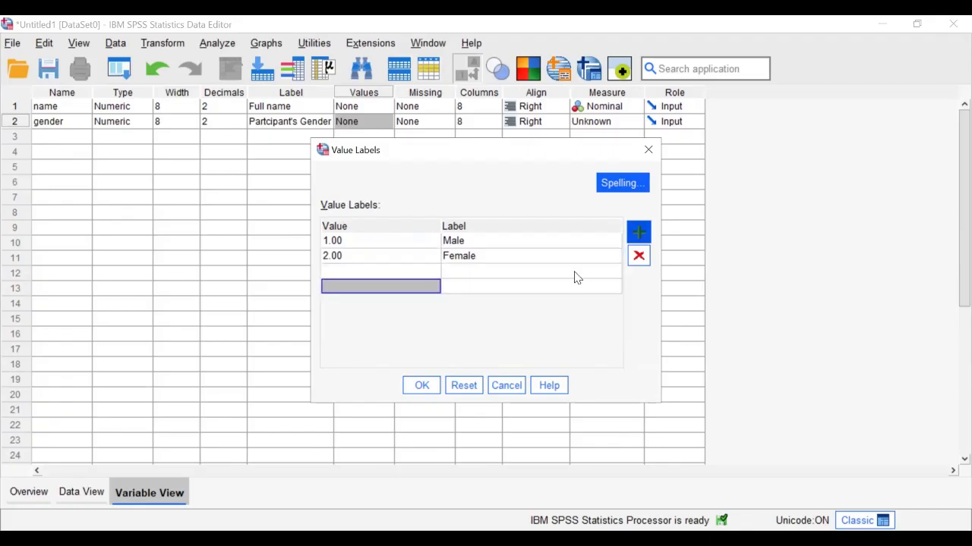
- Add gender value labels 3 = Non Binary and 4 = Prefer not to say
left_click(366, 273)
type("e")
left_click(488, 286)
left_click(484, 302)
left_click(365, 269)
type("3")
left_click(458, 272)
type("Non-Binary")
key("BackSpace")
key("BackSpace")
key("BackSpace")
key("BackSpace")
key("BackSpace")
type("inart")
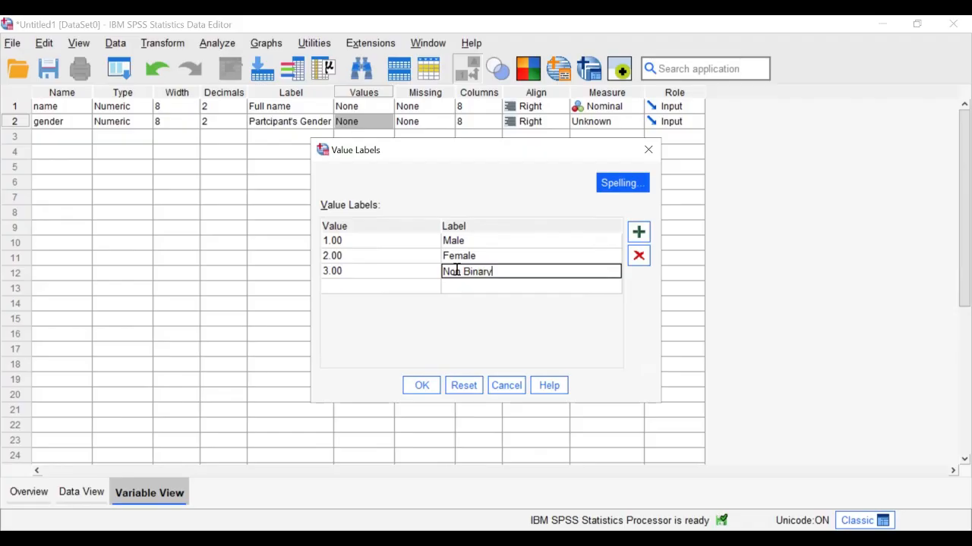
left_click(401, 295)
type("4")
left_click(501, 286)
type("Prefer not to")
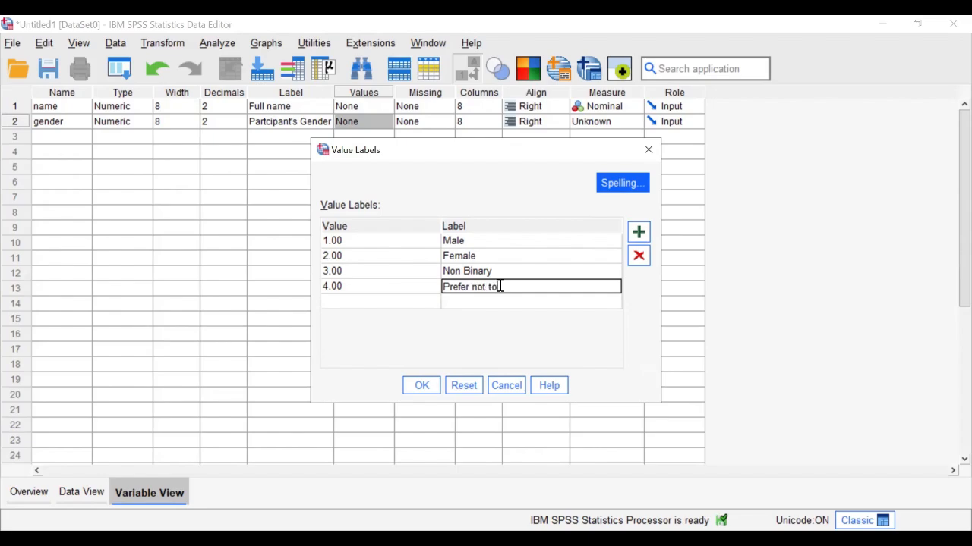
type(" day")
- Confirm gender's value labels and set its measurement level to Ordinal
left_click(423, 385)
left_click(611, 121)
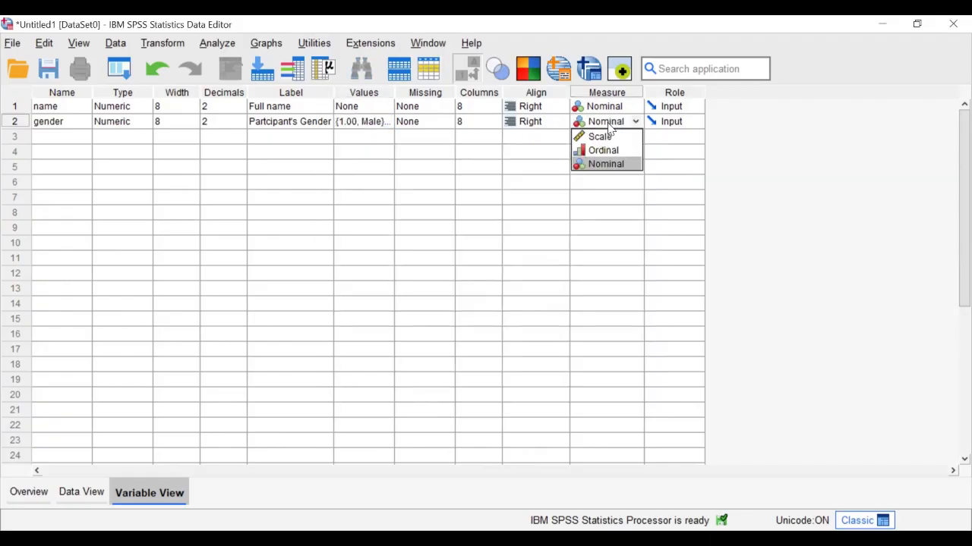
left_click(607, 133)
left_click(607, 126)
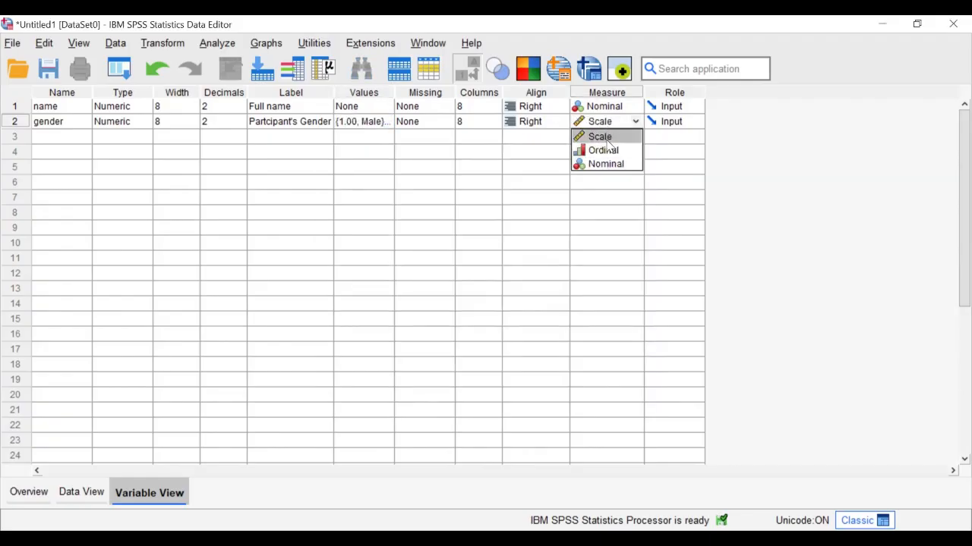
left_click(608, 150)
- Add a third variable 'edu_level' labelled "Partcipant's education", reusing gender's label text
left_click(71, 139)
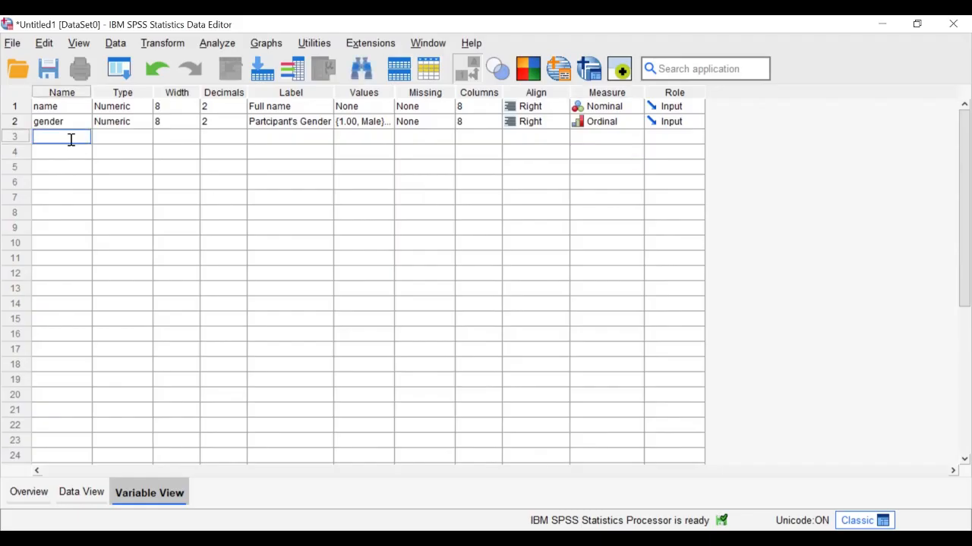
type("edu_level")
left_click(275, 138)
double_click(282, 115)
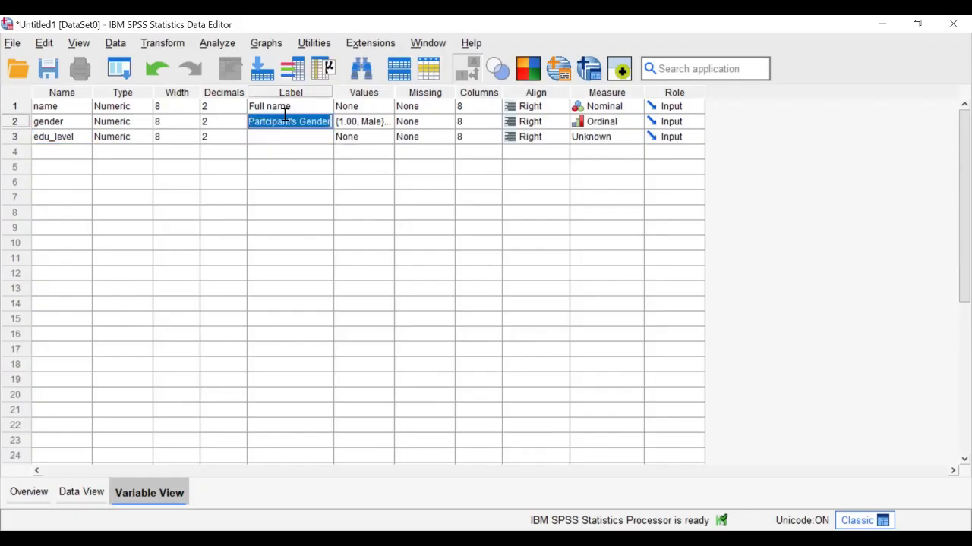
key("ctrl+c")
left_click(284, 140)
key("ctrl+v")
key("BackSpace")
key("BackSpace")
key("BackSpace")
key("BackSpace")
key("BackSpace")
key("BackSpace")
type("education")
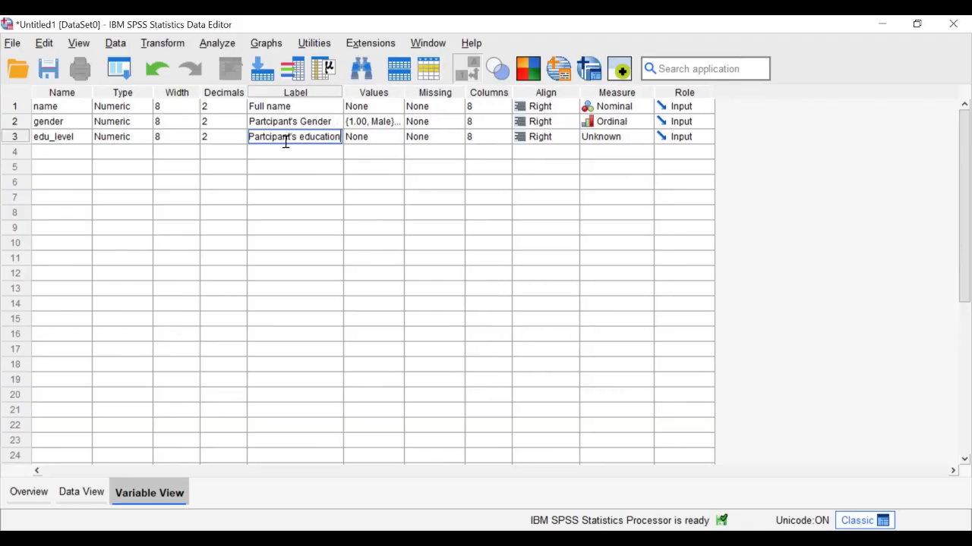
double_click(402, 138)
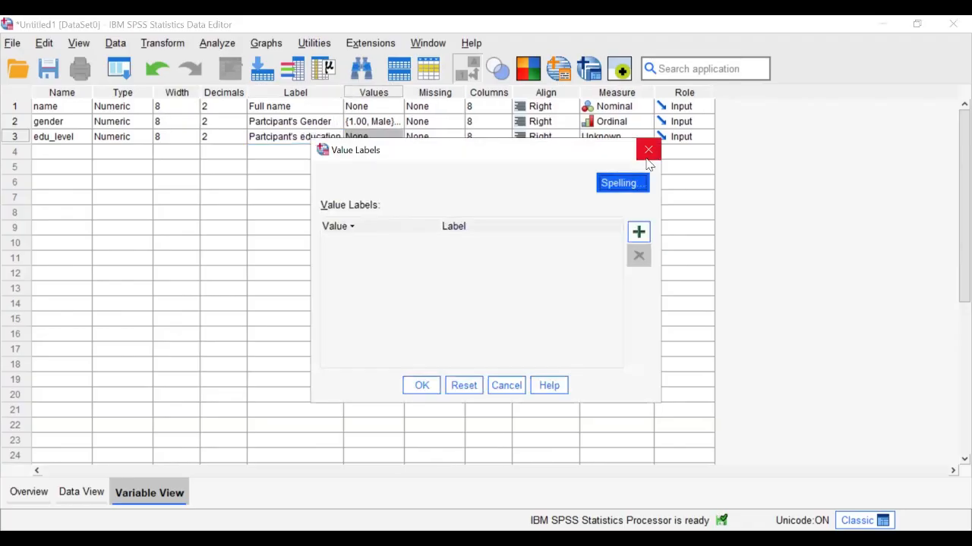
- Close the empty Value Labels dialog for edu_level
left_click(648, 150)
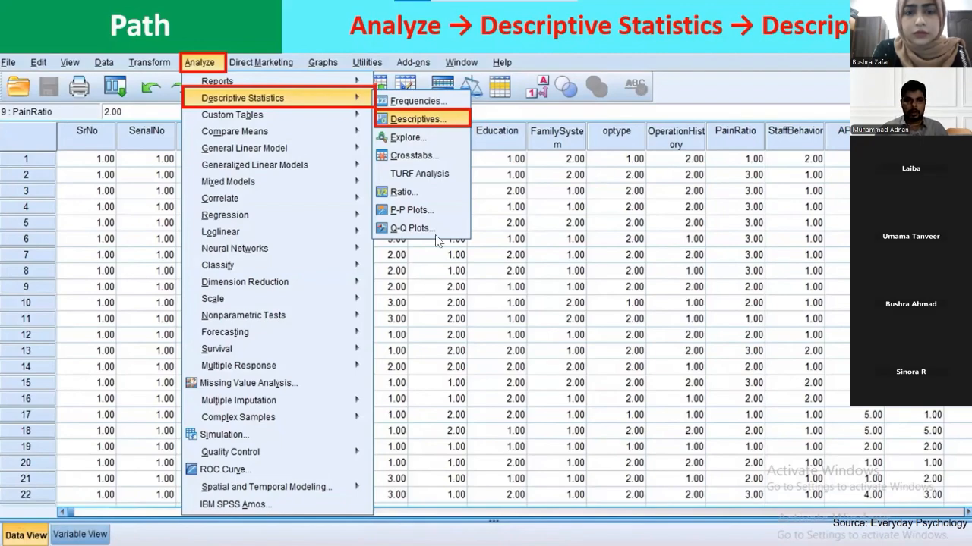
- Step the slides back to the Descriptive Statistics slide, then return to SPSS
left_click(259, 212)
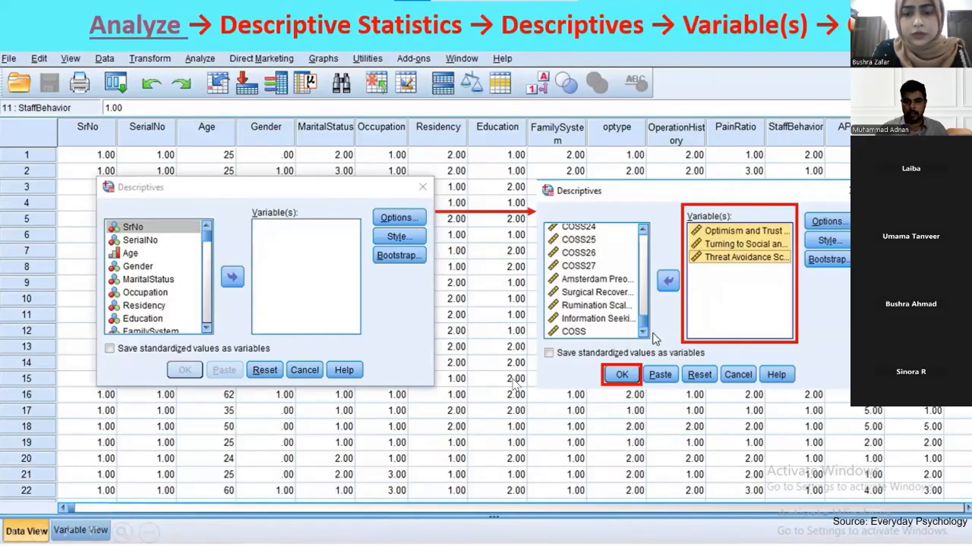
left_click(461, 419)
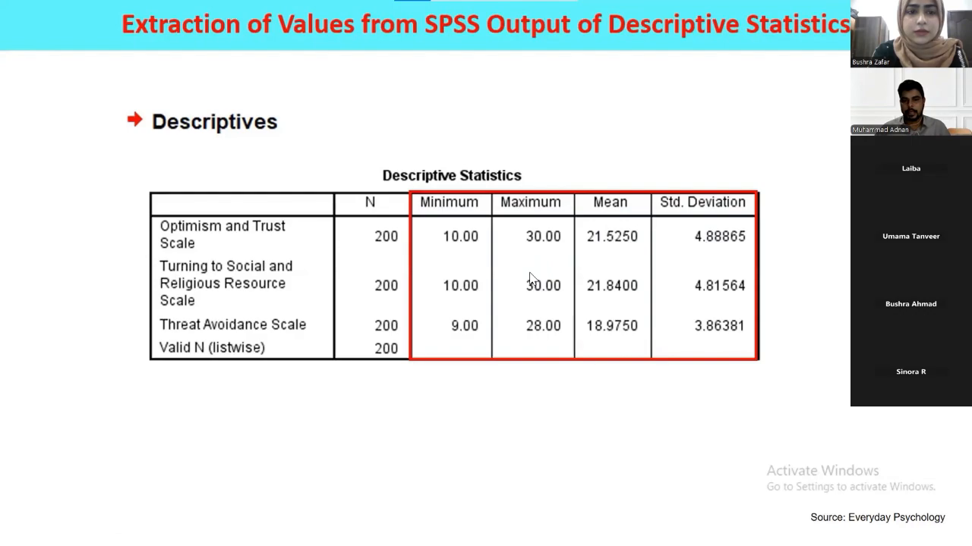
left_click(630, 283)
key("Left")
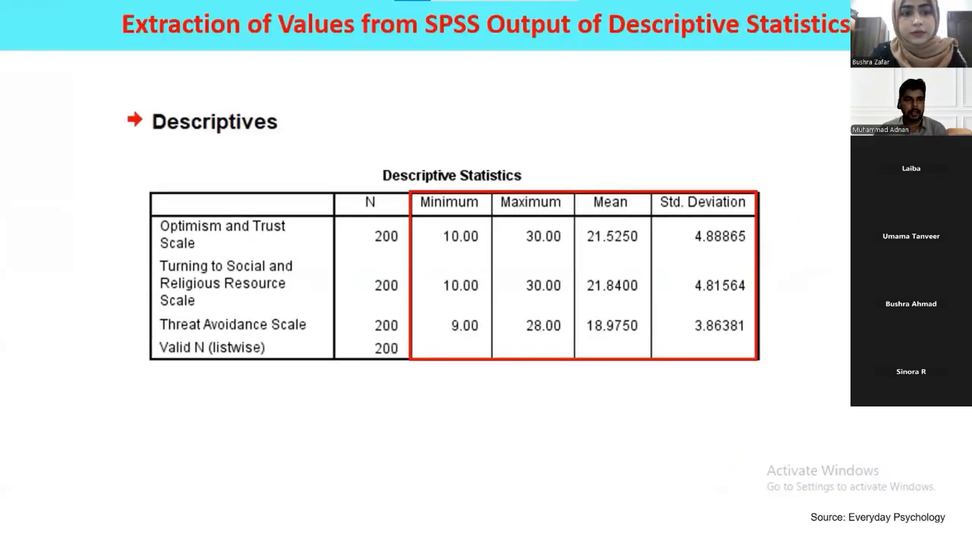
key("alt+Tab")
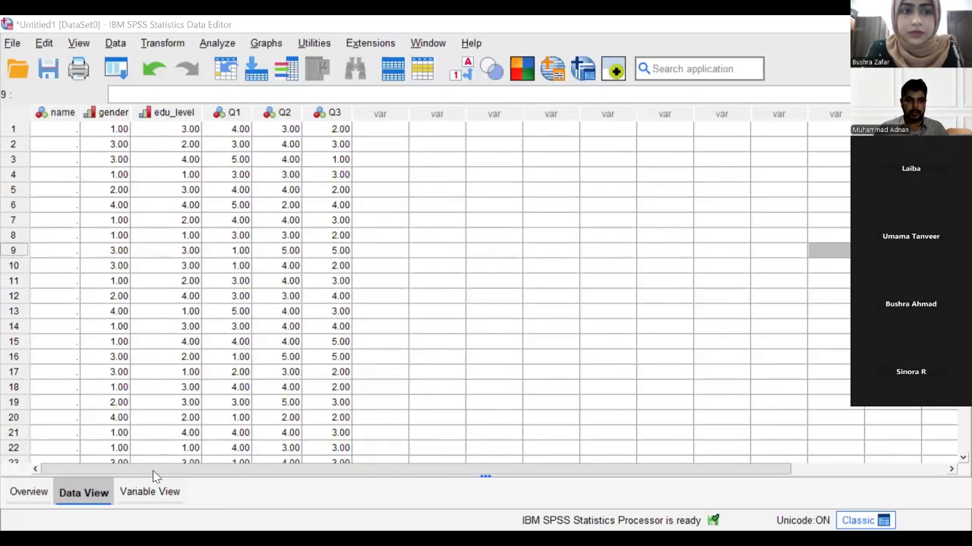
- Review the gender and edu_level Frequencies output, reopening Frequencies settings without rerunning
left_click(149, 492)
key("ctrl+t")
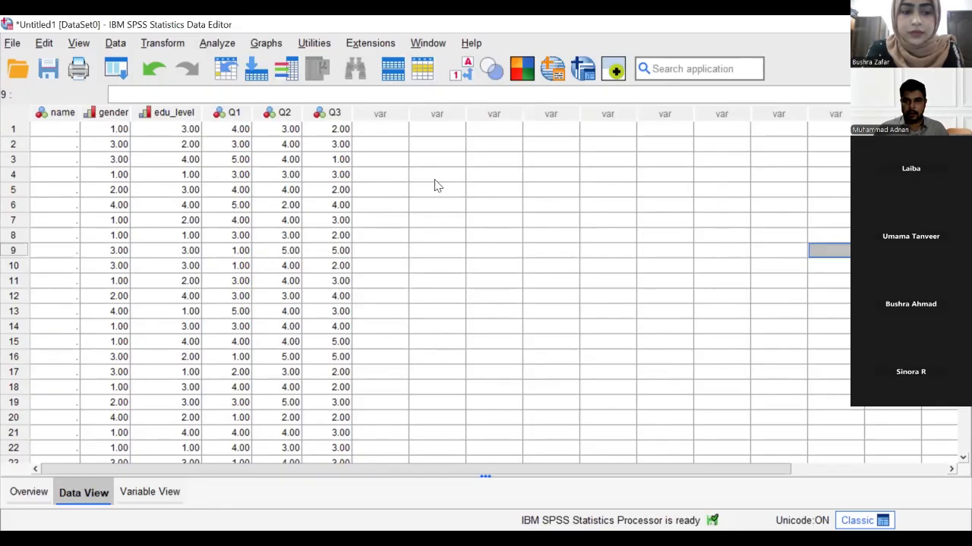
key("alt+Tab")
scroll(296, 264, "up", 2)
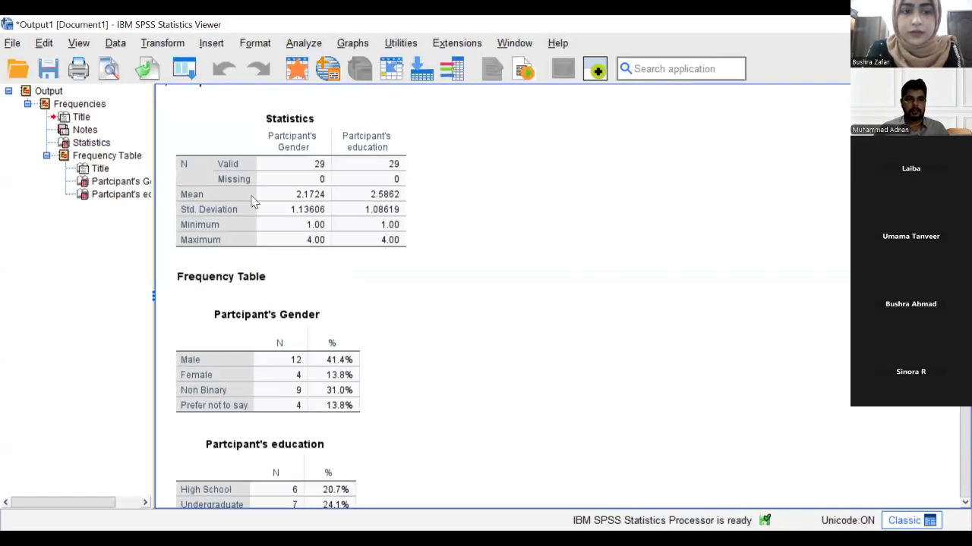
scroll(254, 201, "up", 1)
left_click(302, 44)
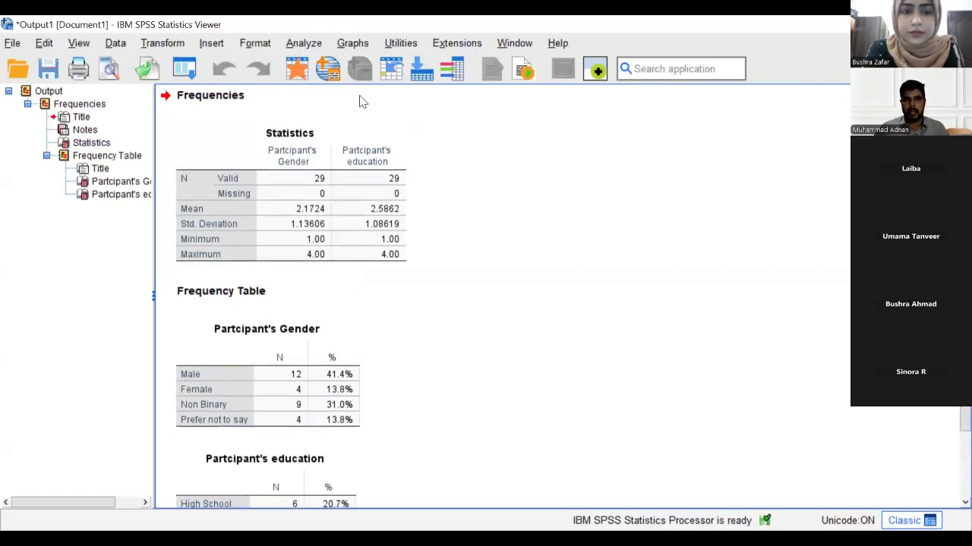
mouse_move(373, 100)
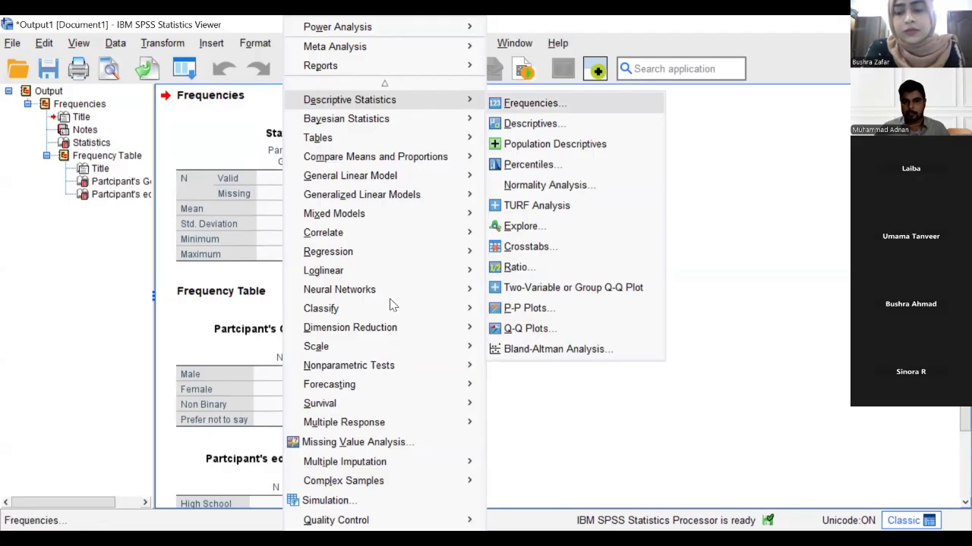
key("Return")
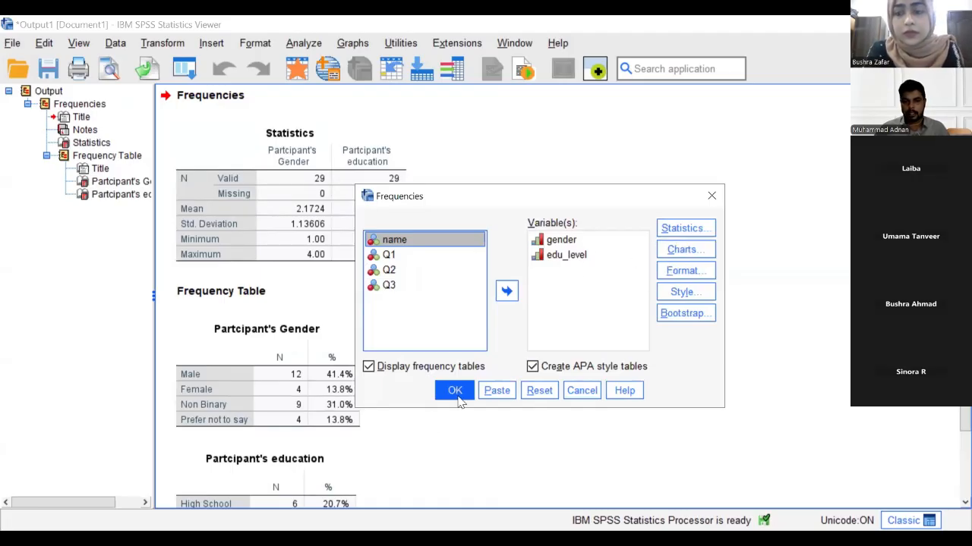
left_click(711, 196)
scroll(327, 271, "down", 3)
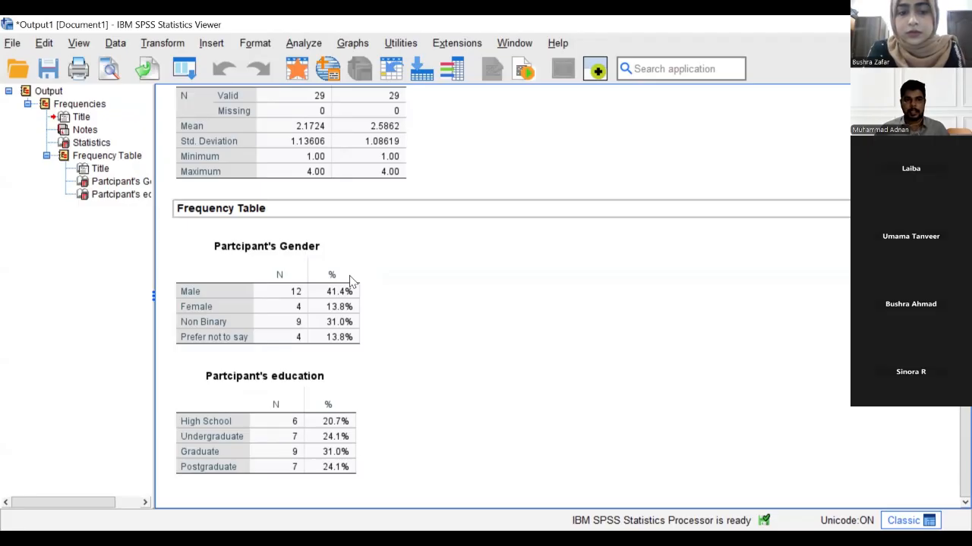
scroll(350, 281, "up", 3)
left_click(304, 43)
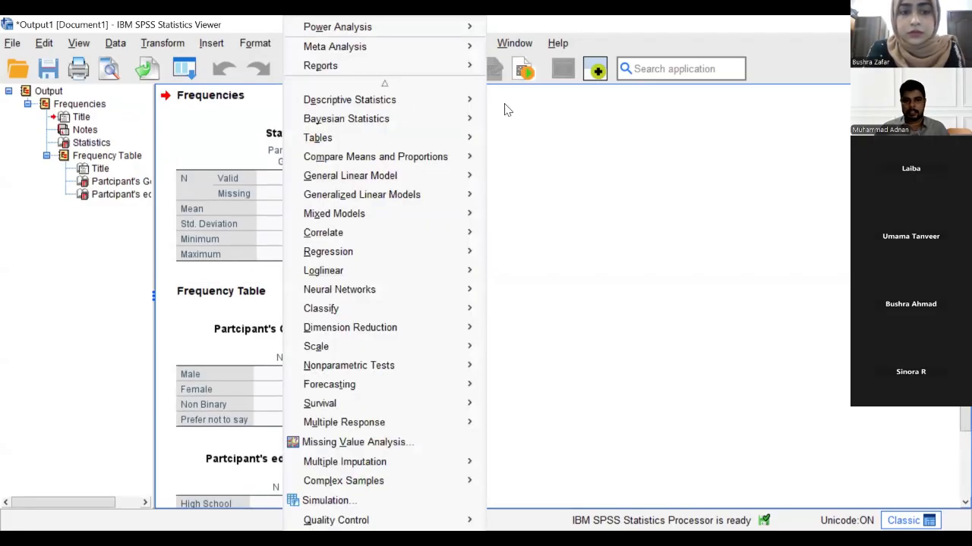
- Run Descriptives on the three stress questions with mean, standard deviation, minimum and maximum
mouse_move(425, 100)
left_click(524, 118)
left_click(383, 262)
left_click(384, 271)
key("shift+Down")
key("shift+Down")
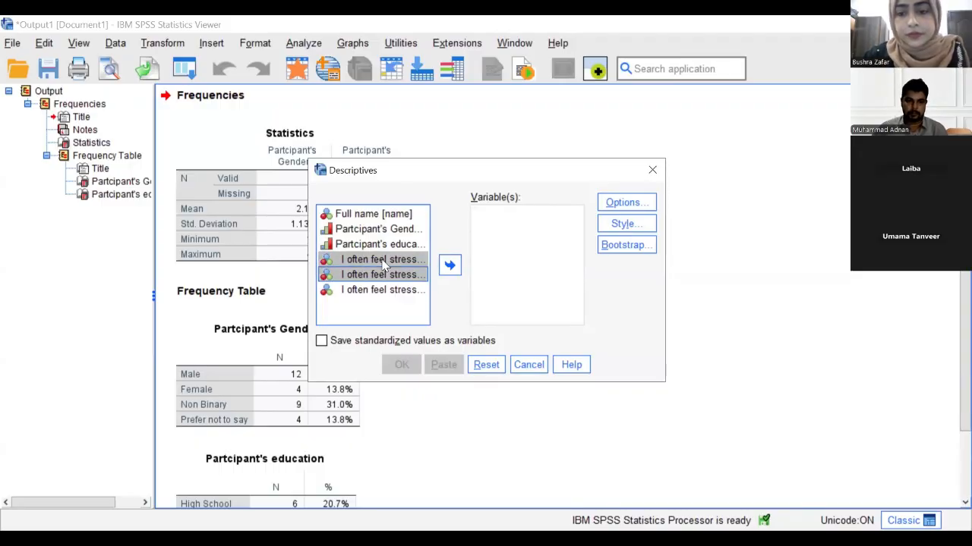
left_click(450, 265)
left_click(620, 204)
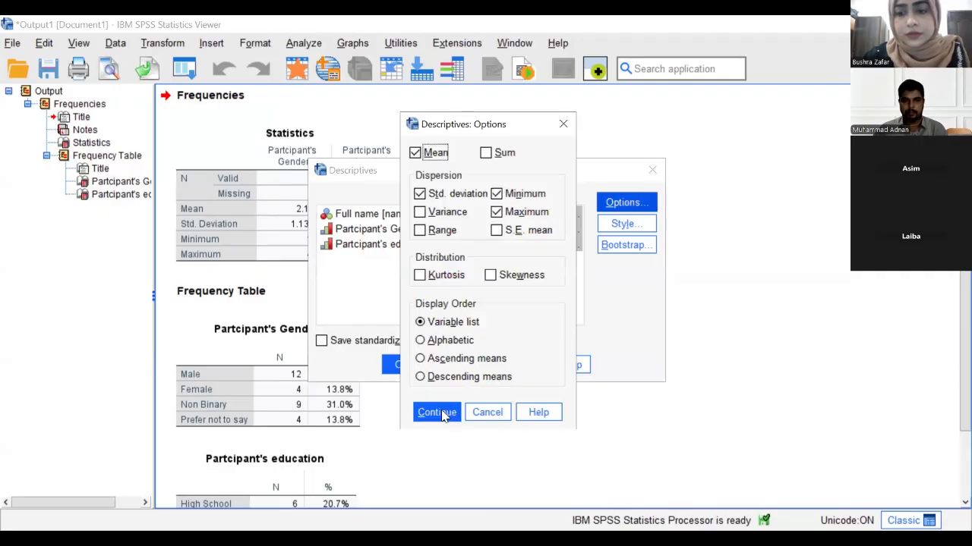
left_click(443, 415)
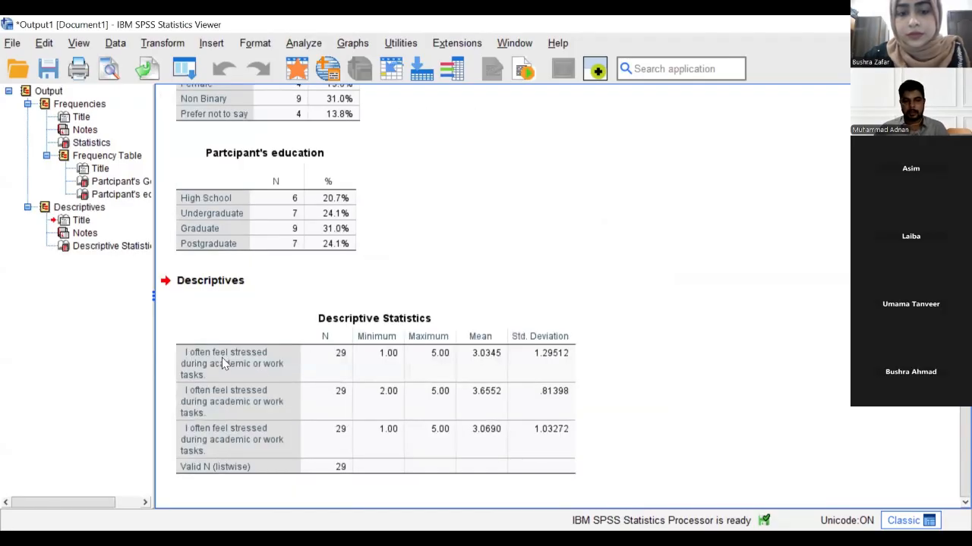
- Inspect the Descriptive Statistics table, then advance to the 'Special thanks to Kashf-e-Khudi' slide
left_click(224, 363)
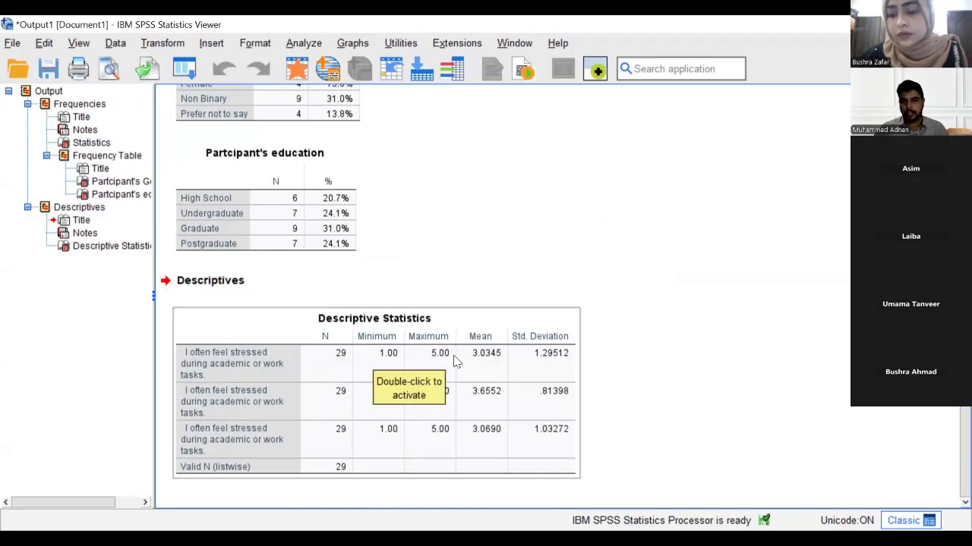
left_click(635, 414)
left_click(342, 397)
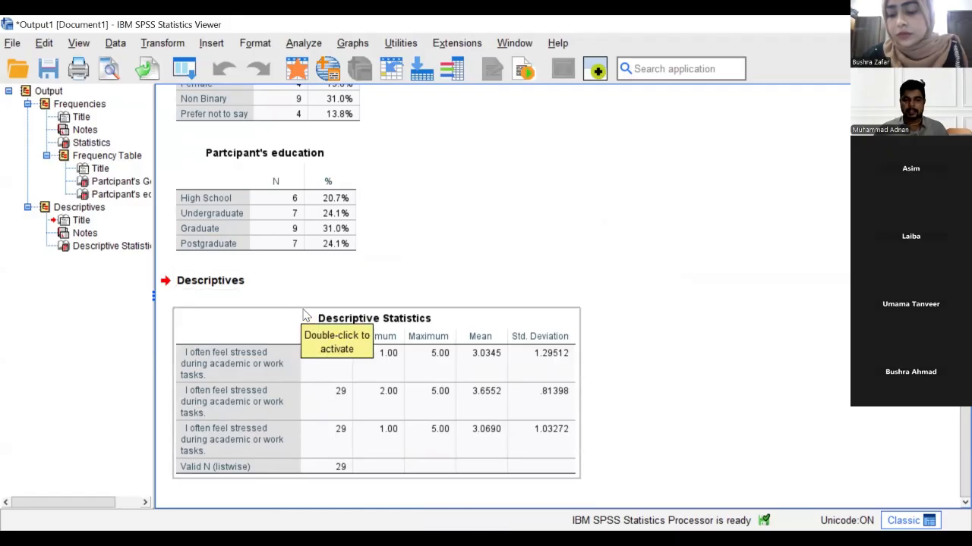
scroll(478, 252, "up", 5)
scroll(478, 252, "down", 3)
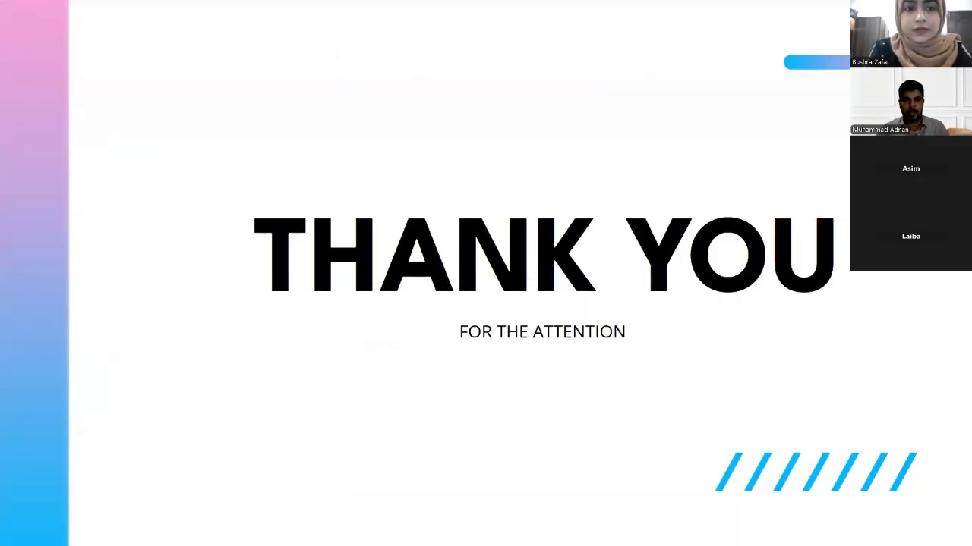
key("Right")
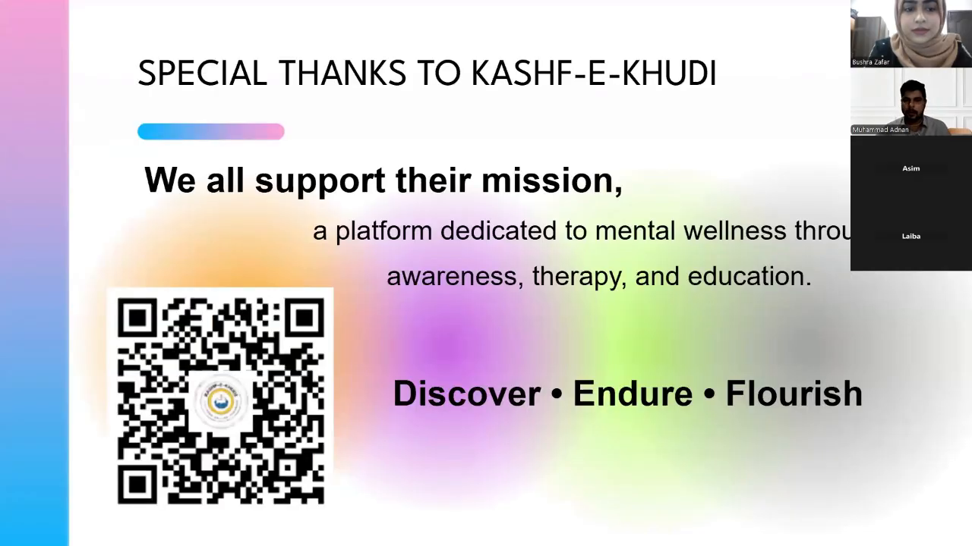